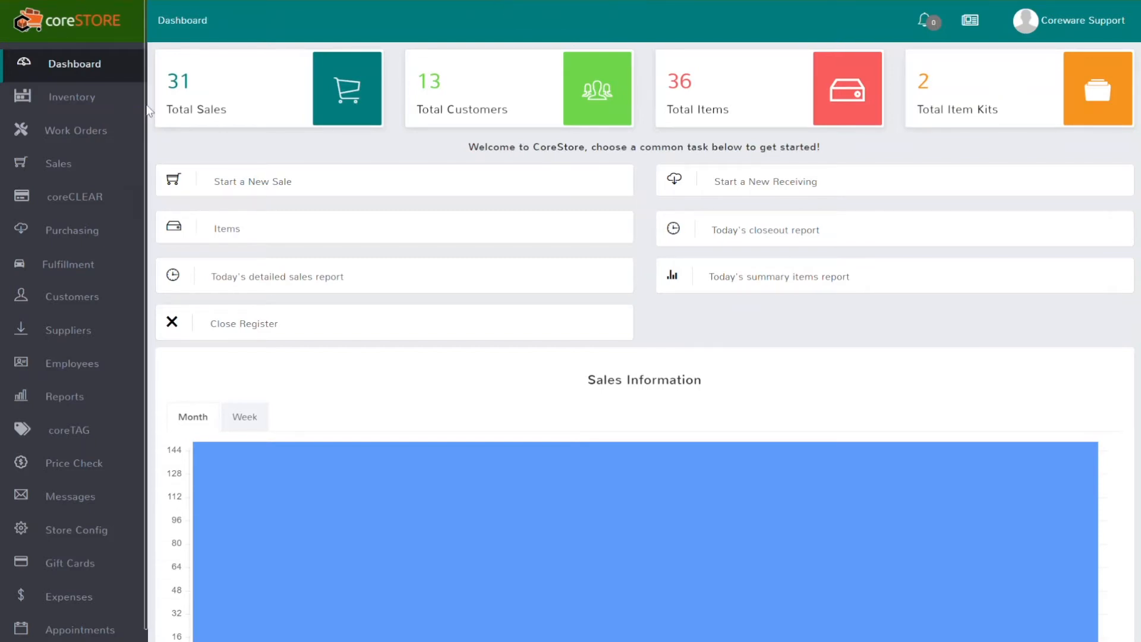
In Store Config, confirm Enable Online Payments is on under coreCLEAR, then open the Coreware Support menu
left_click(70, 534)
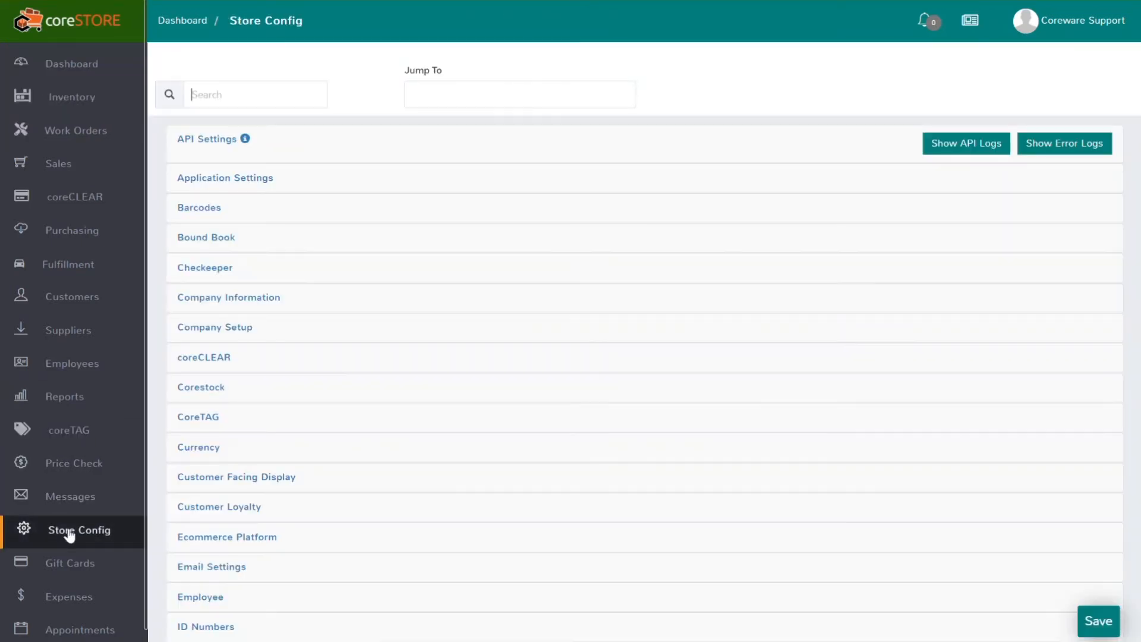
left_click(211, 360)
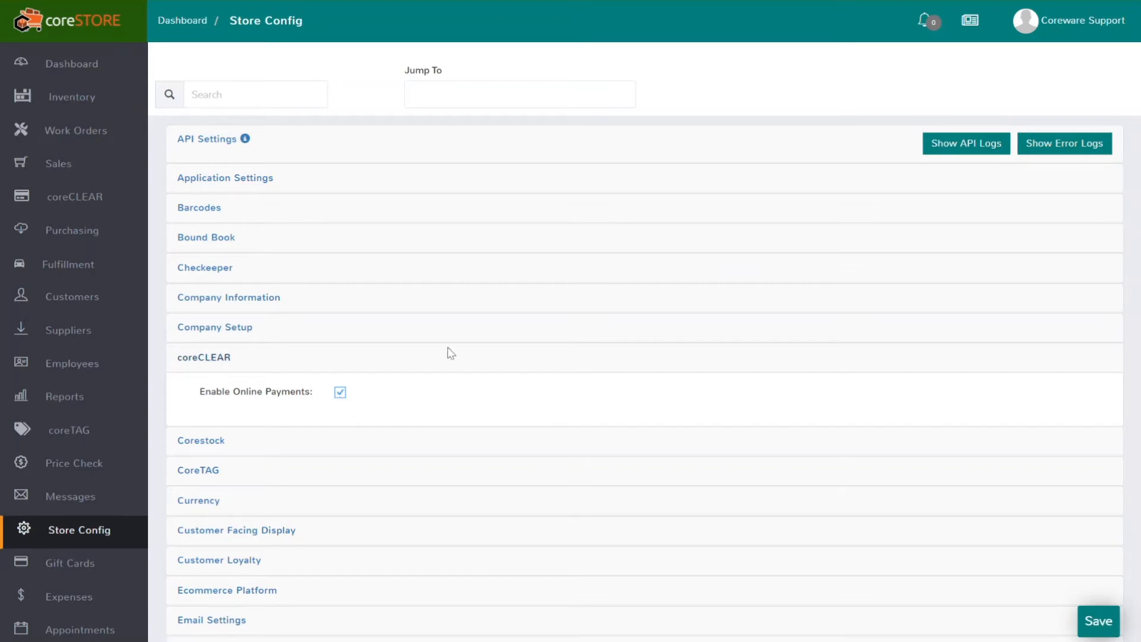
left_click(1074, 24)
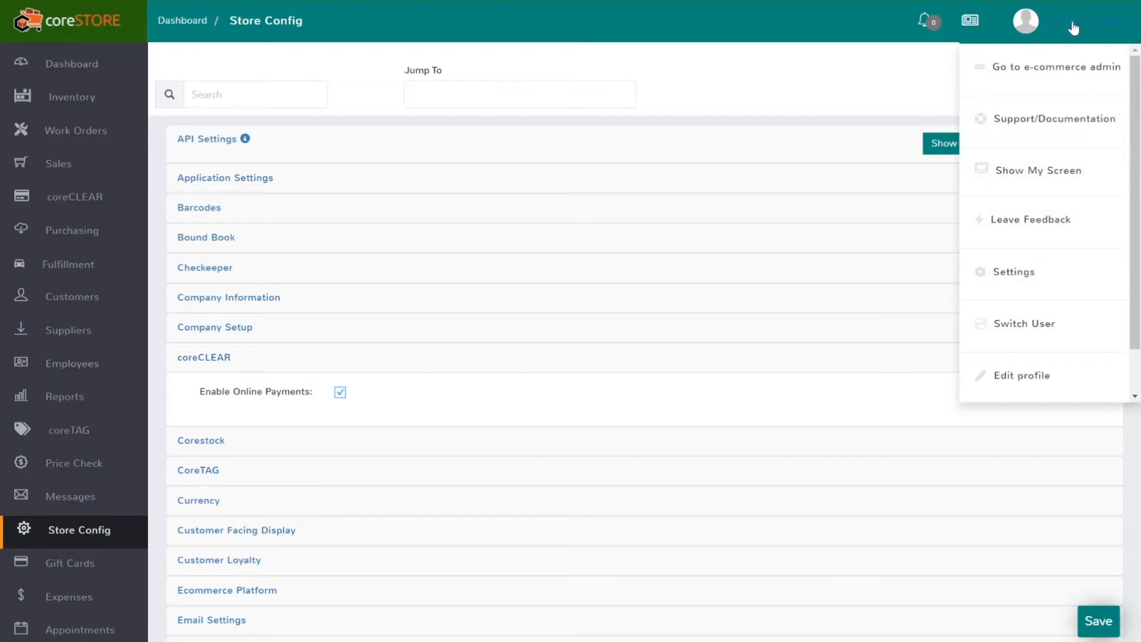
left_click(1037, 70)
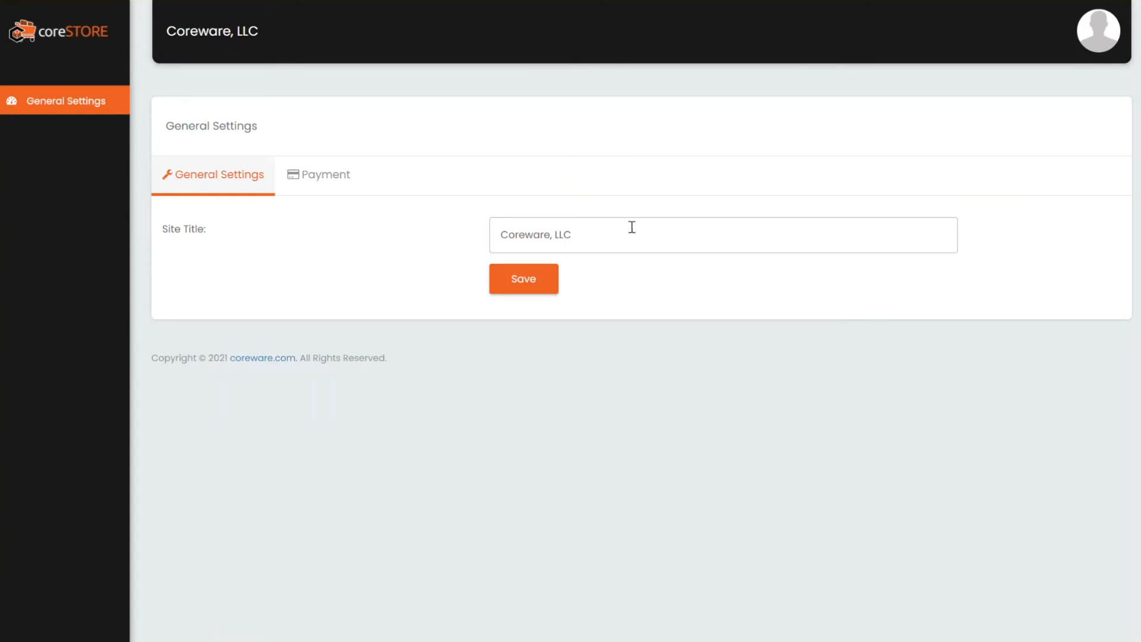
left_click(326, 178)
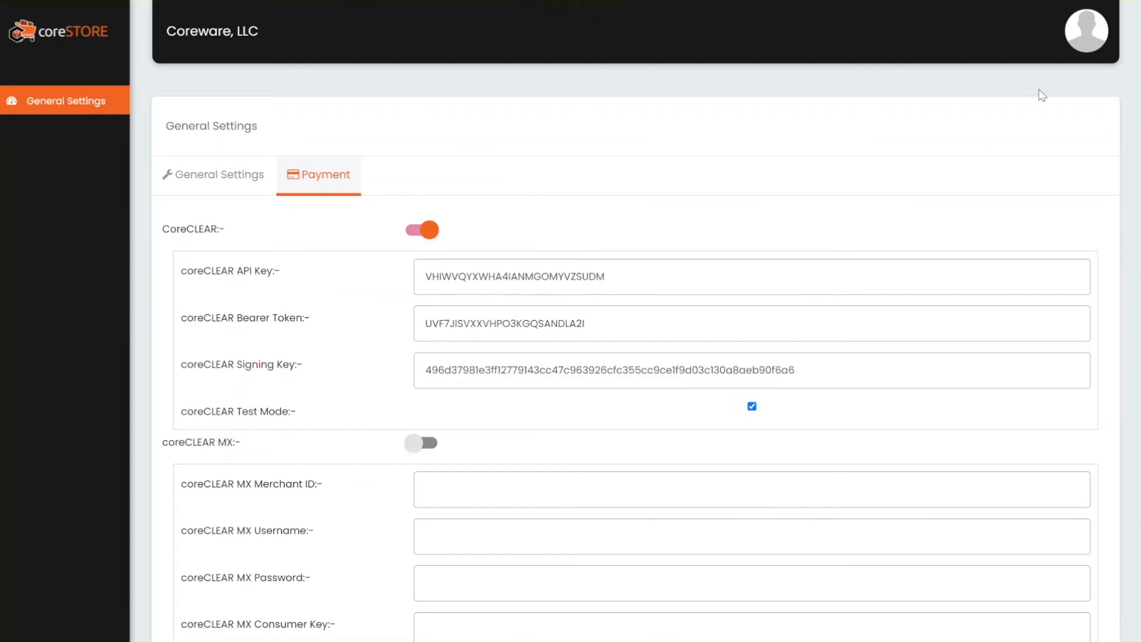
left_click(1083, 48)
left_click(942, 149)
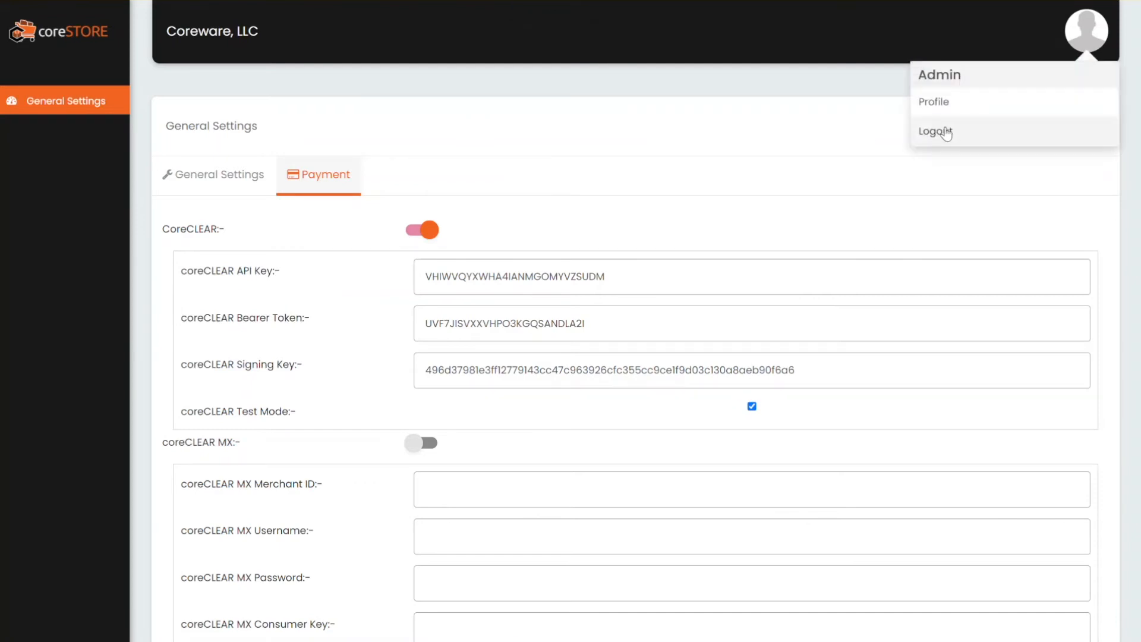
left_click(942, 149)
left_click(584, 374)
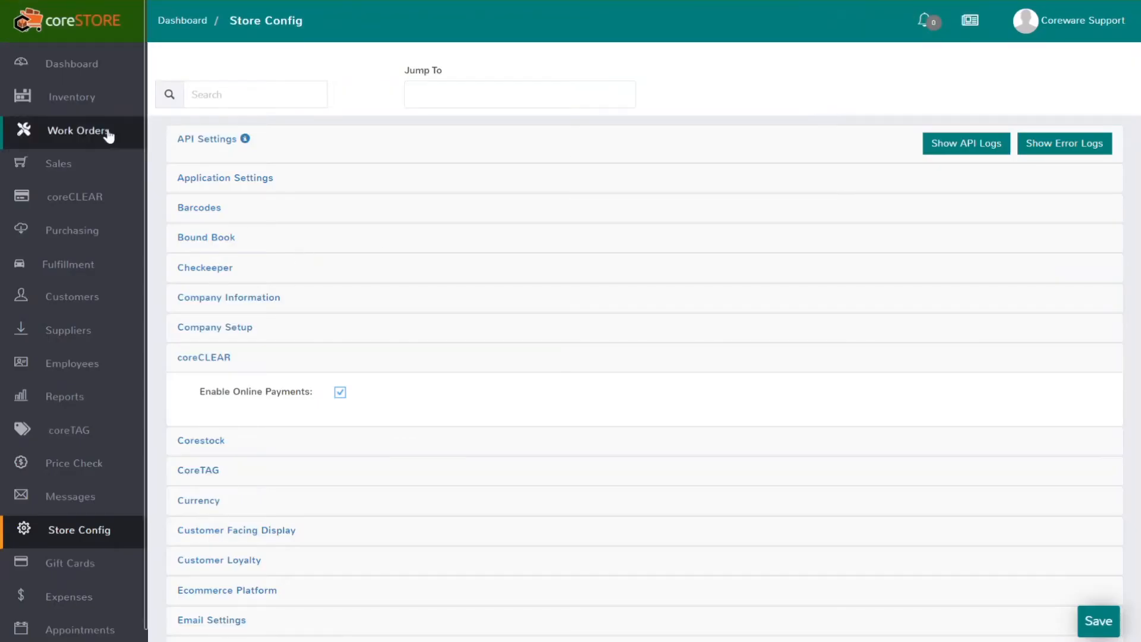
Start a sale, look up and attach the customer by name, and open their customer record
left_click(77, 158)
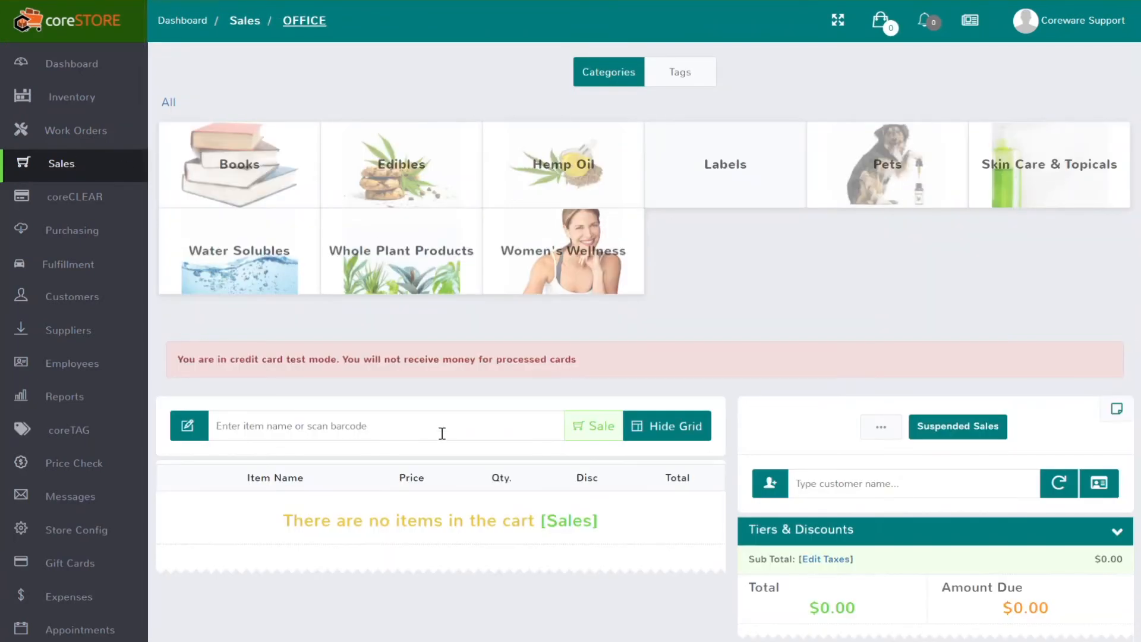
left_click(853, 488)
type("ezra")
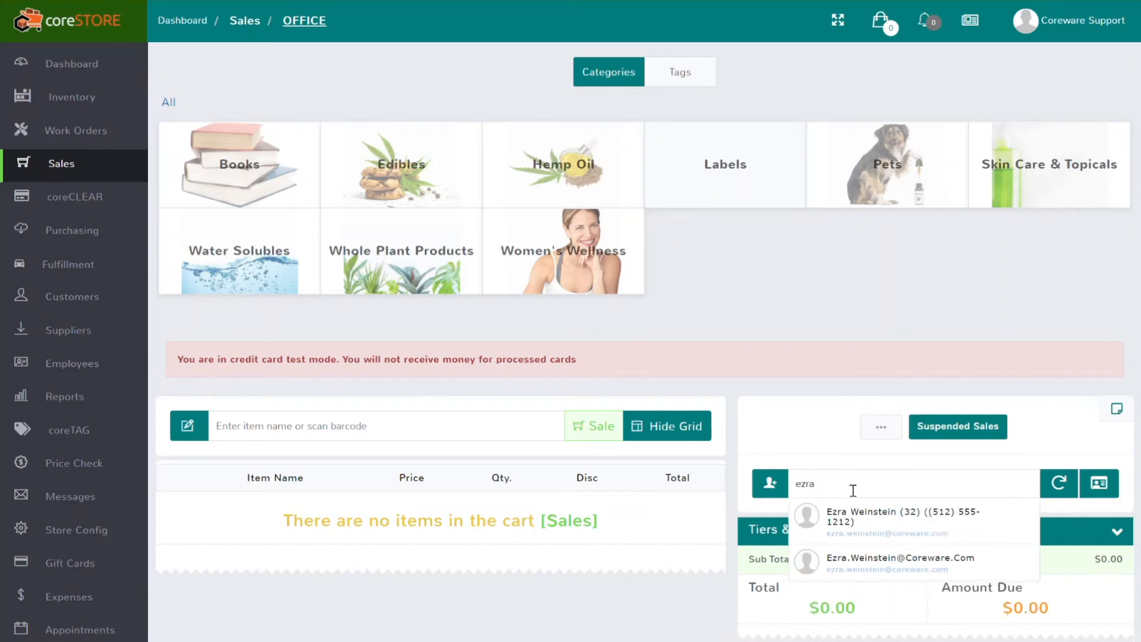
left_click(869, 523)
scroll(841, 451, "down", 3)
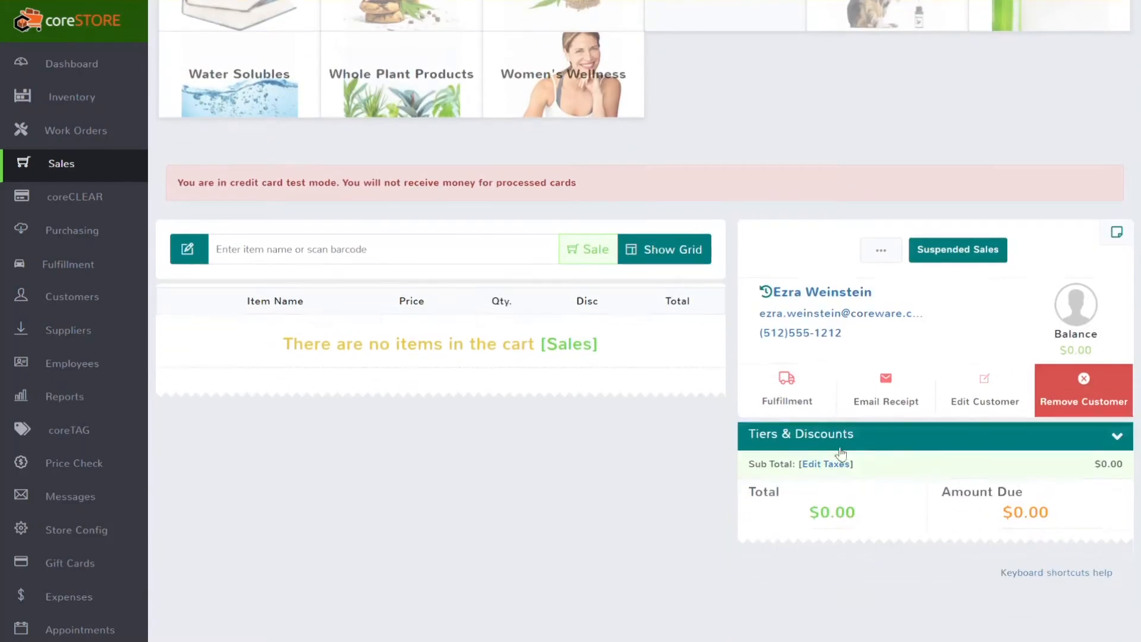
left_click(984, 389)
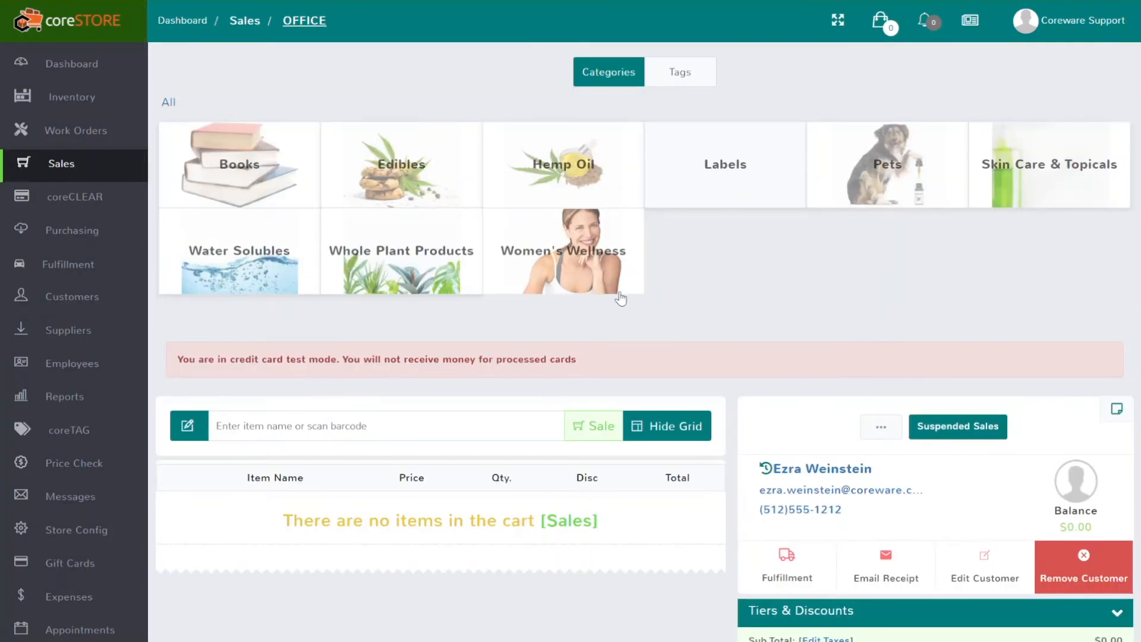
Add Full Spectrum Topical Cream - Peppermint to the cart with quantity 3
scroll(666, 322, "down", 3)
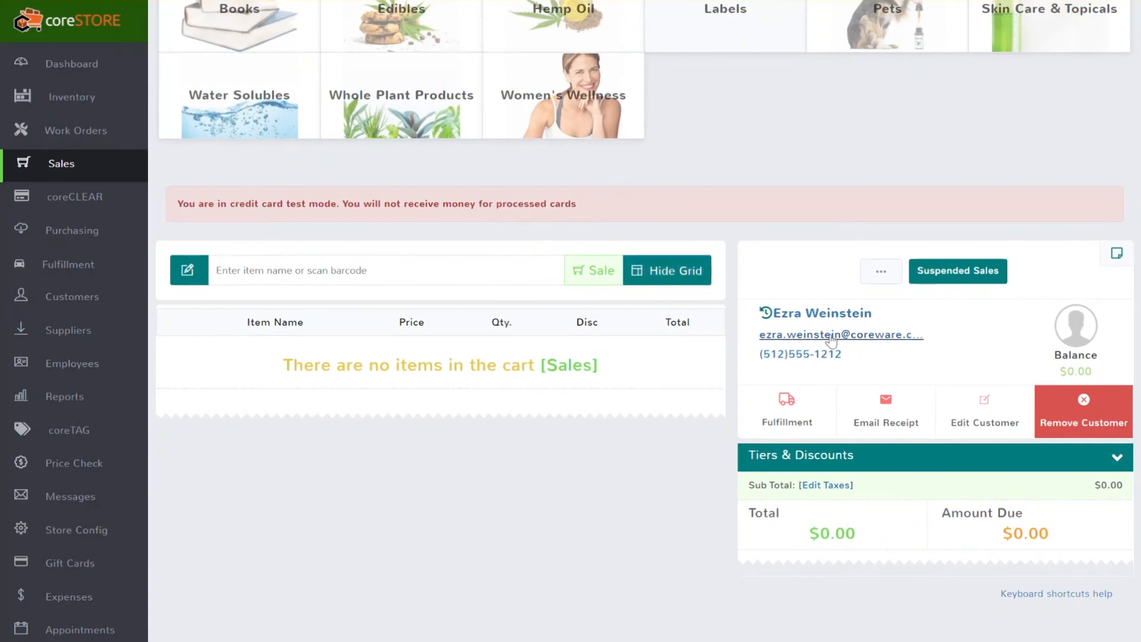
type("1")
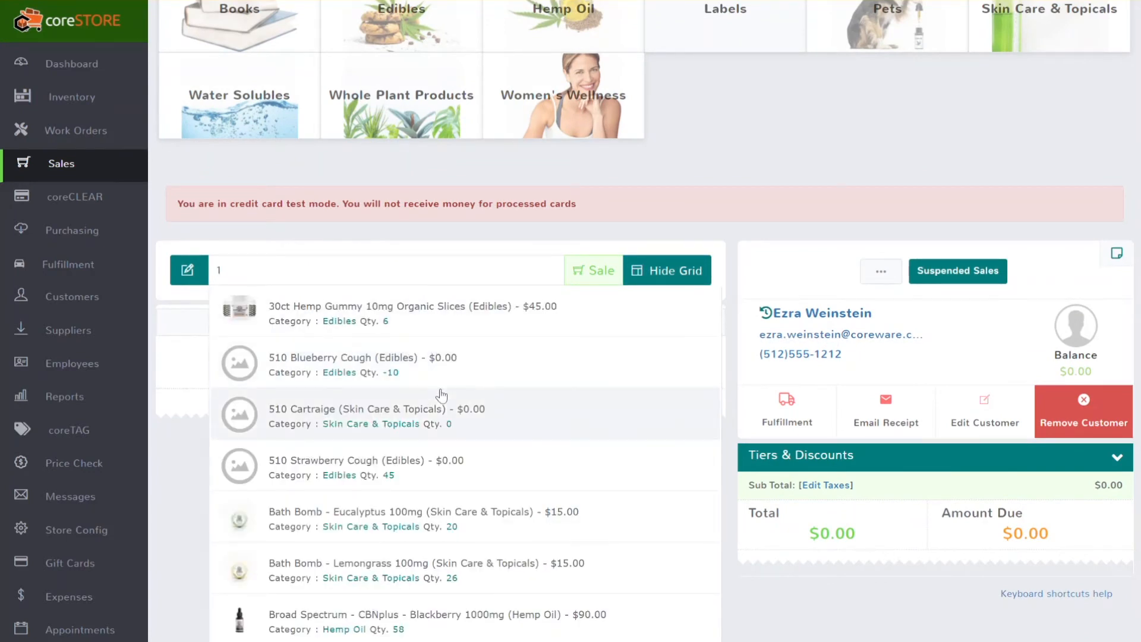
scroll(455, 419, "down", 2)
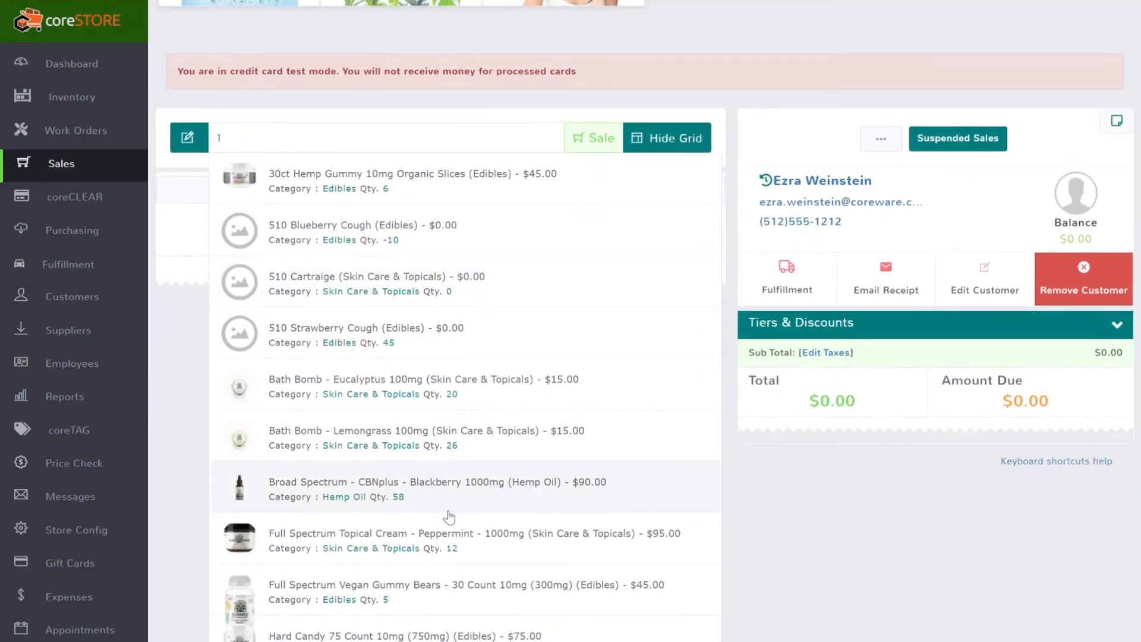
left_click(457, 536)
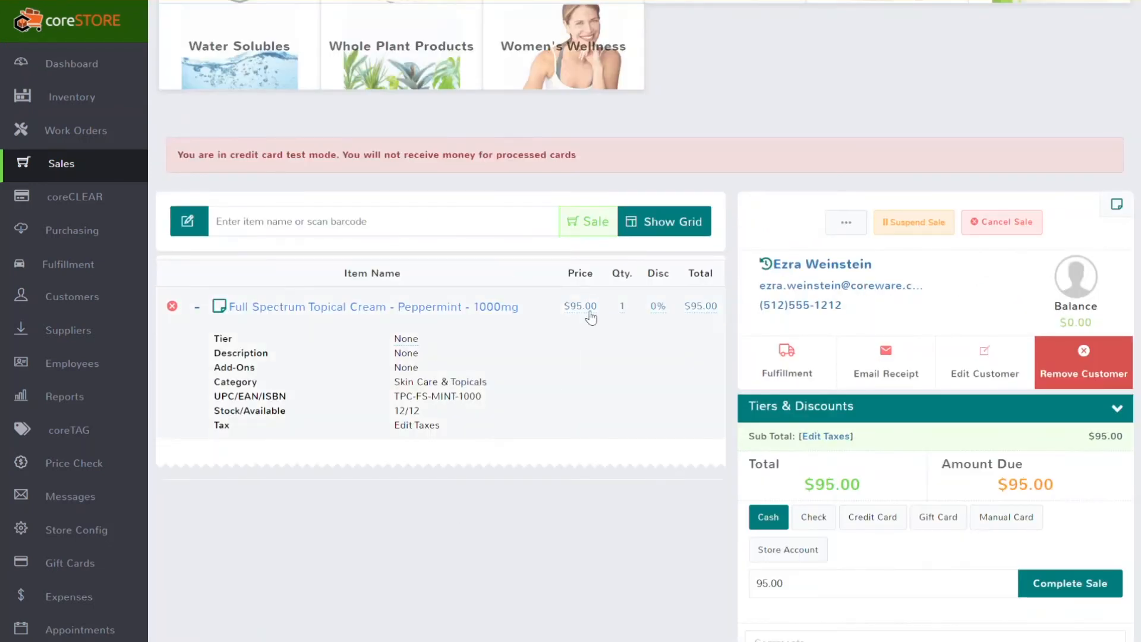
left_click(622, 306)
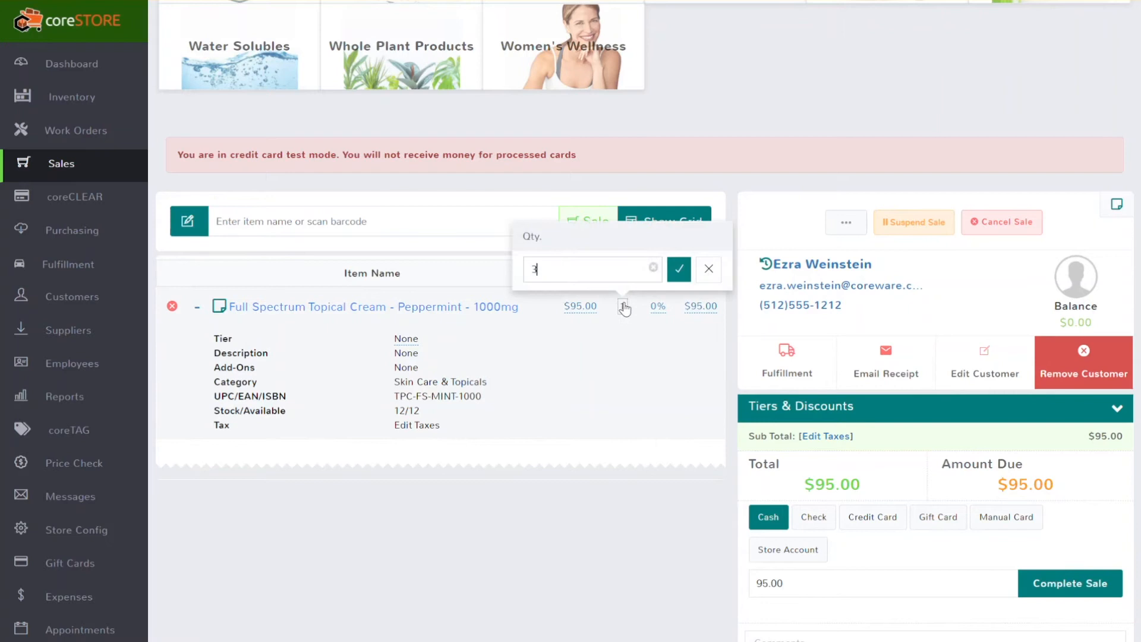
type("3")
key("Return")
Switch the sale to Layaway, record a $50.00 cash payment, and save the layaway
left_click(597, 223)
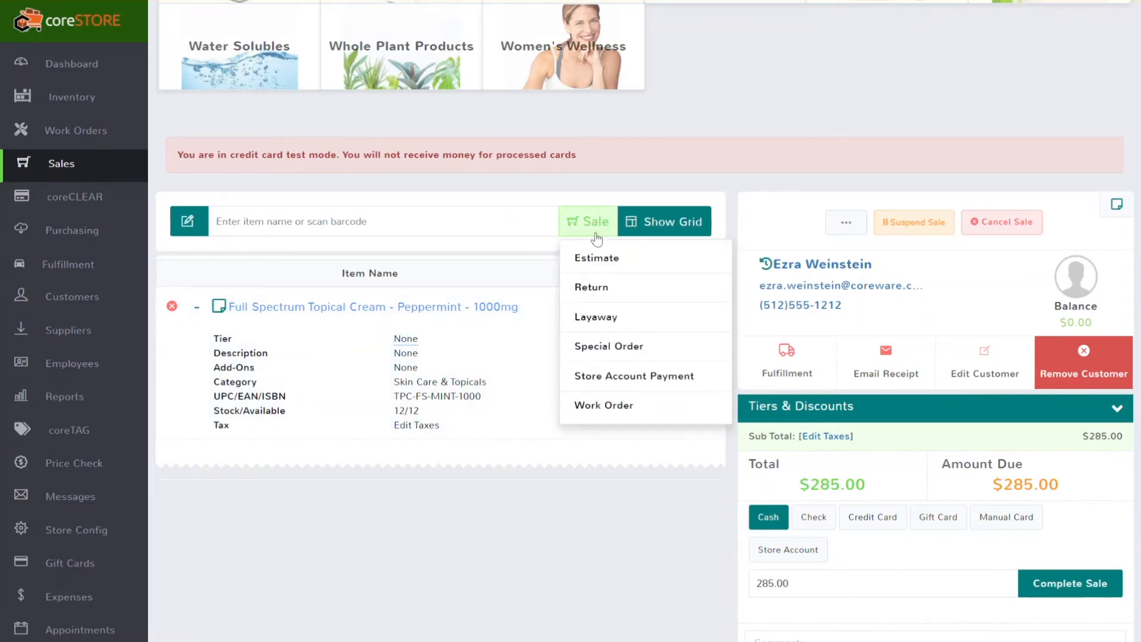
left_click(607, 326)
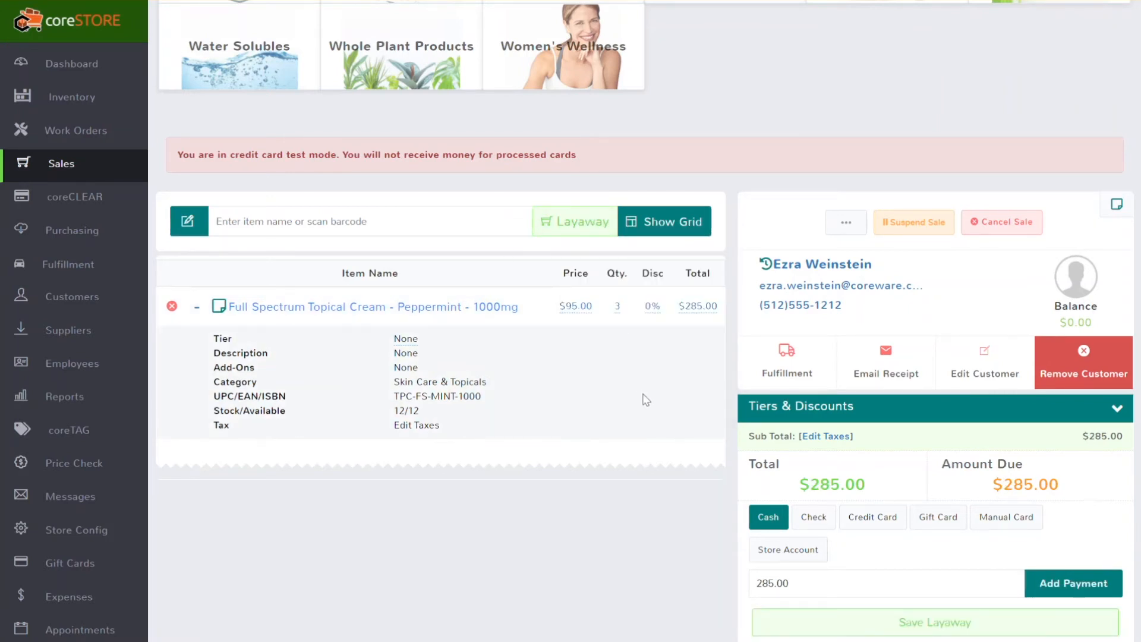
scroll(646, 399, "down", 2)
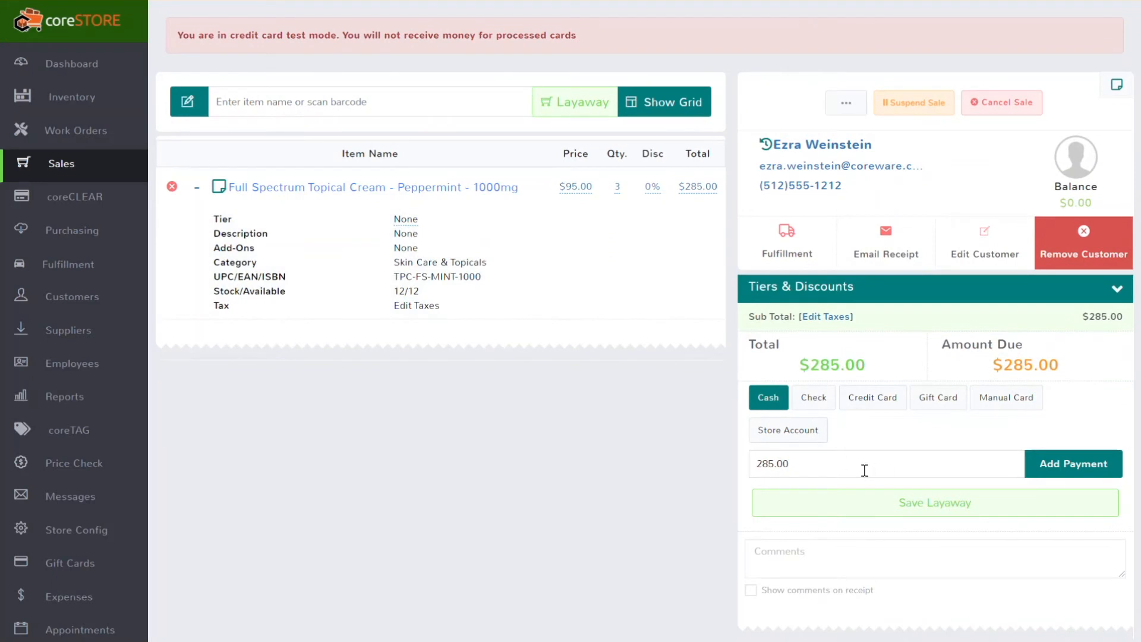
left_click(844, 460)
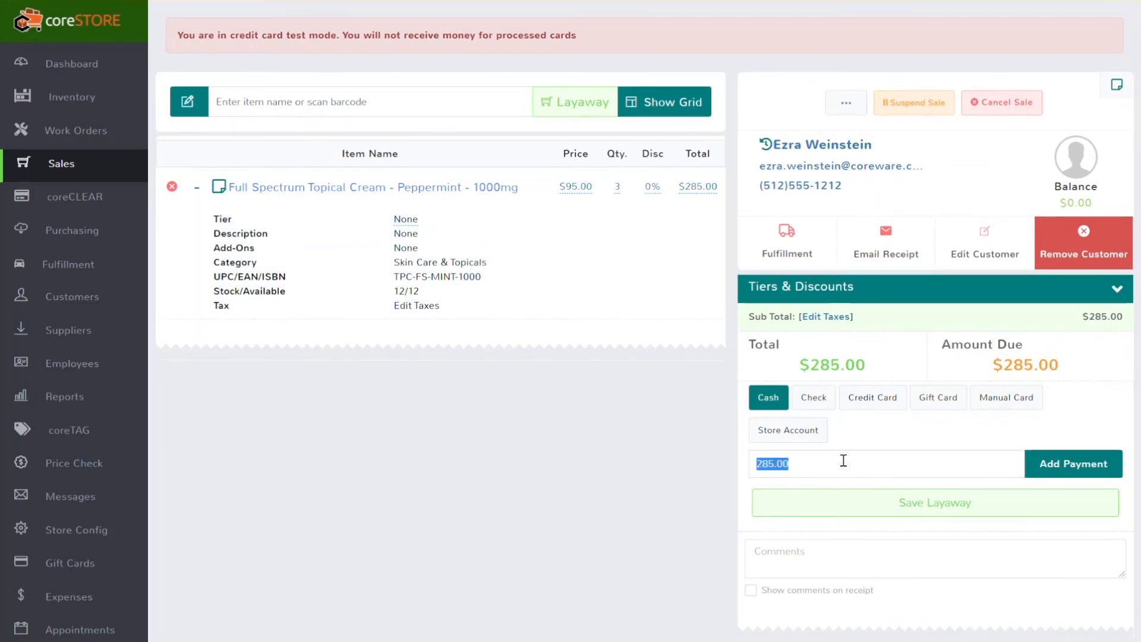
type("50.00")
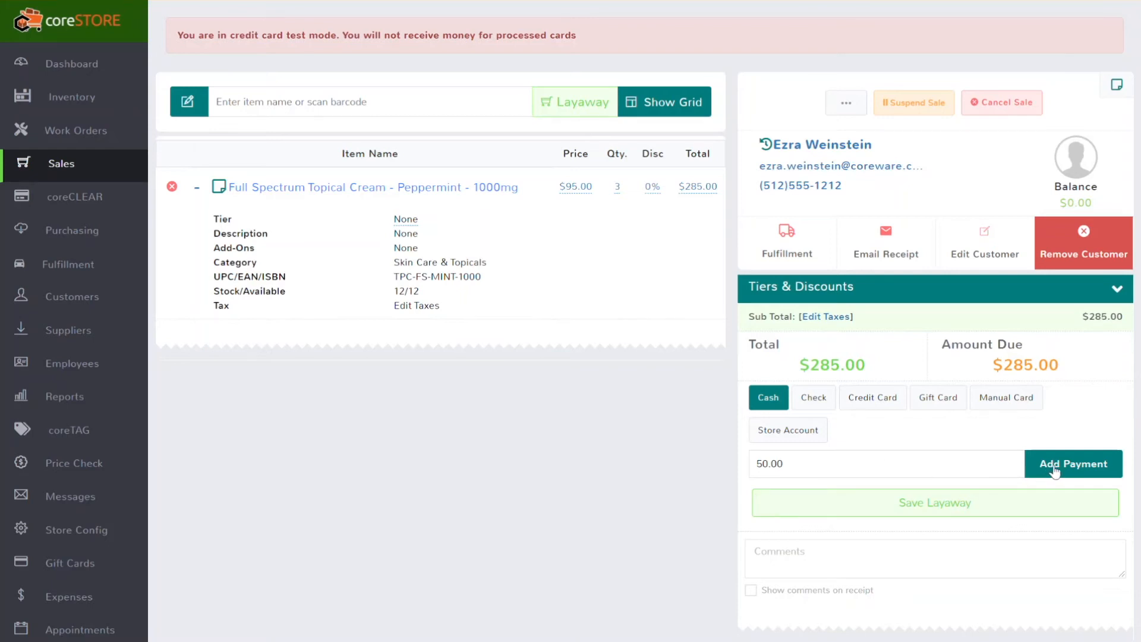
left_click(1055, 470)
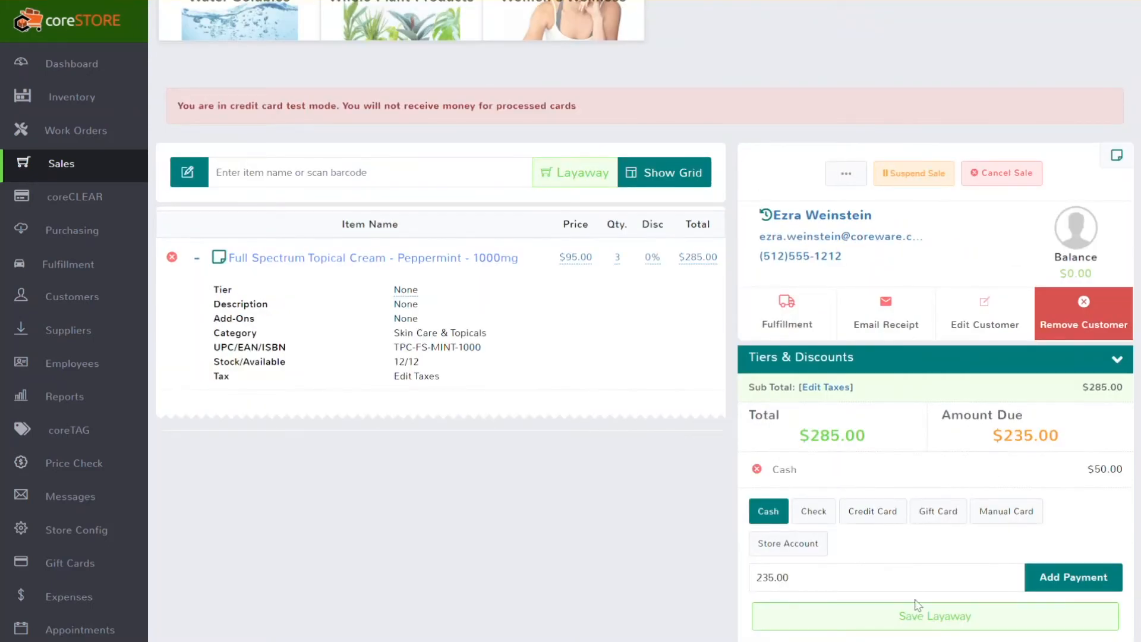
left_click(920, 630)
Accept the 'Payments do NOT cover total' warning to submit the layaway
left_click(795, 354)
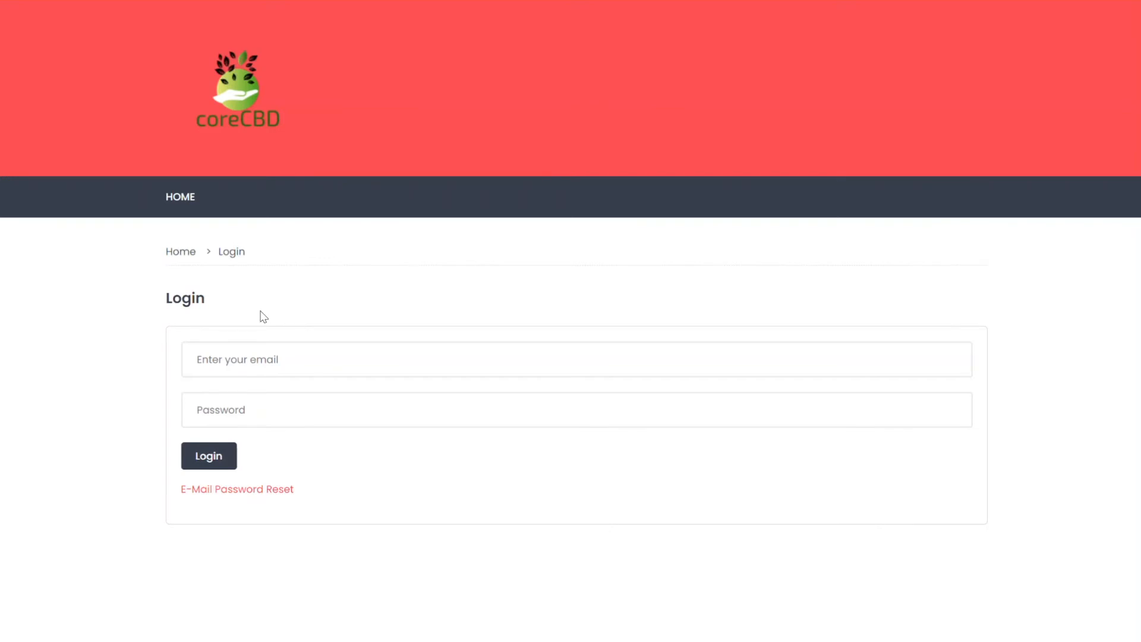
Log in to the coreCBD online store with the customer's e-mail and password
left_click(249, 359)
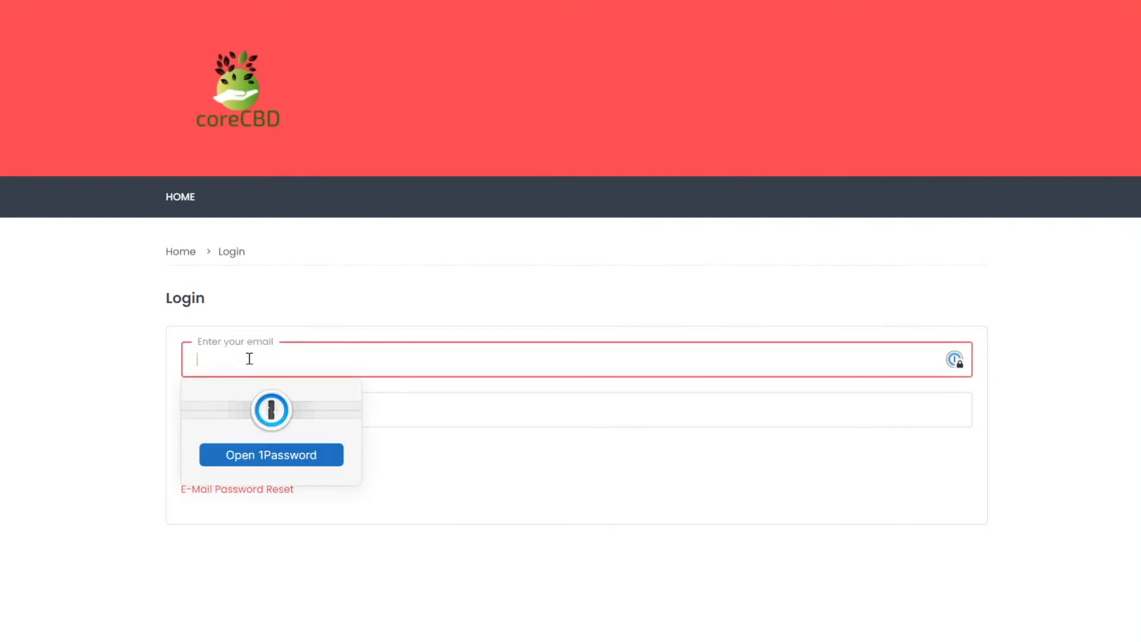
key("Tab")
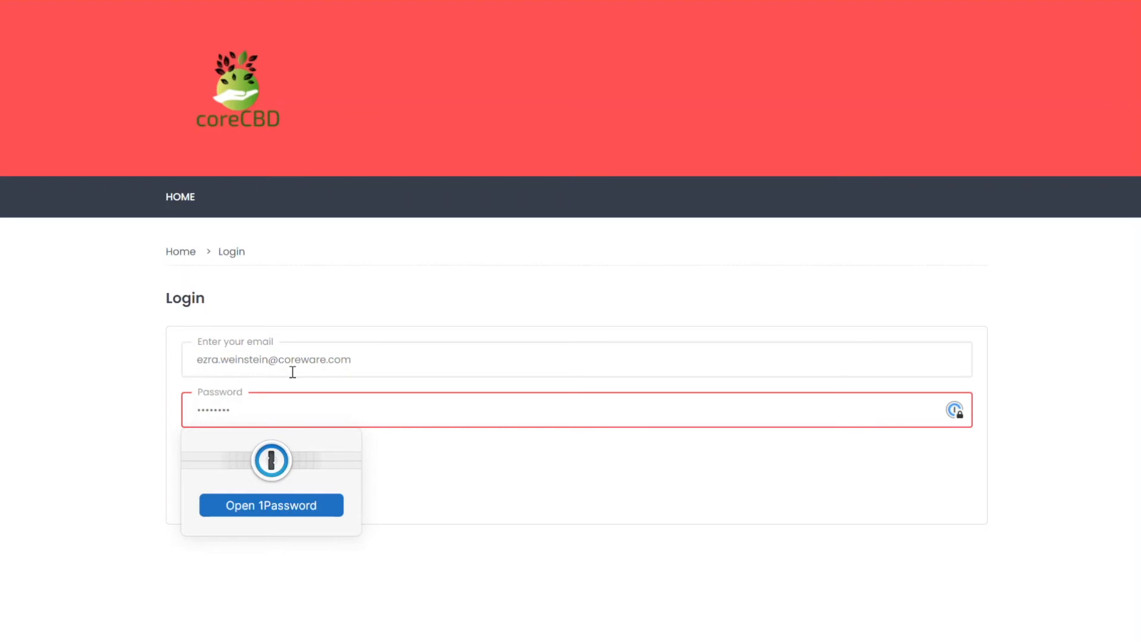
left_click(489, 546)
left_click(212, 466)
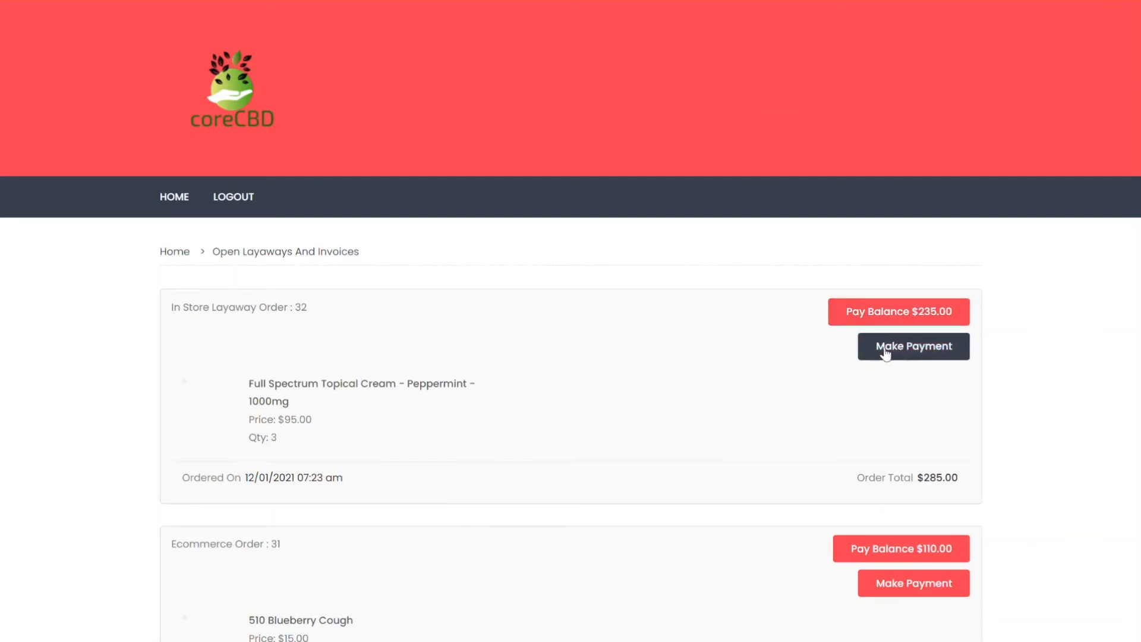
Review the open layaways, finding In Store Layaway Order 32 with a $235.00 balance
scroll(664, 419, "down", 4)
scroll(663, 418, "down", 8)
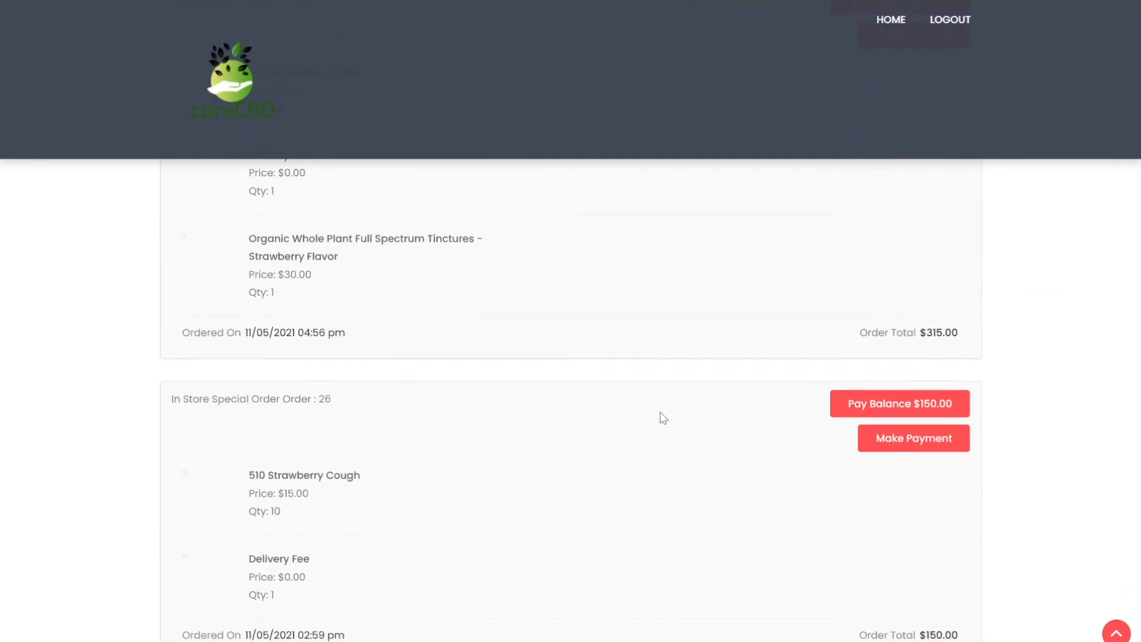
scroll(663, 419, "up", 13)
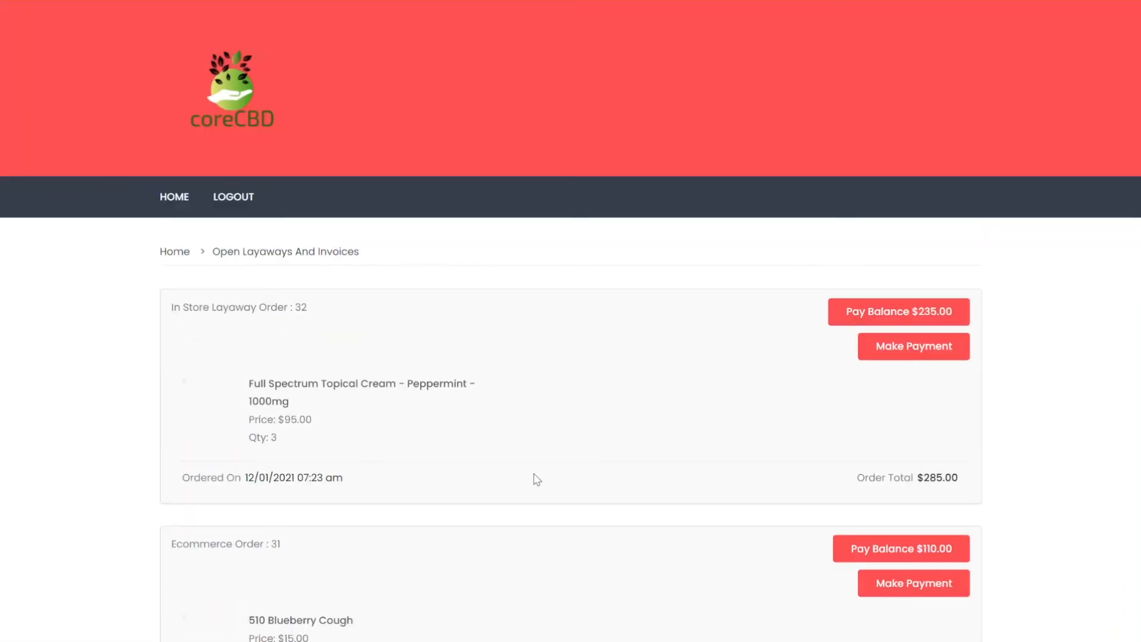
scroll(537, 479, "down", 3)
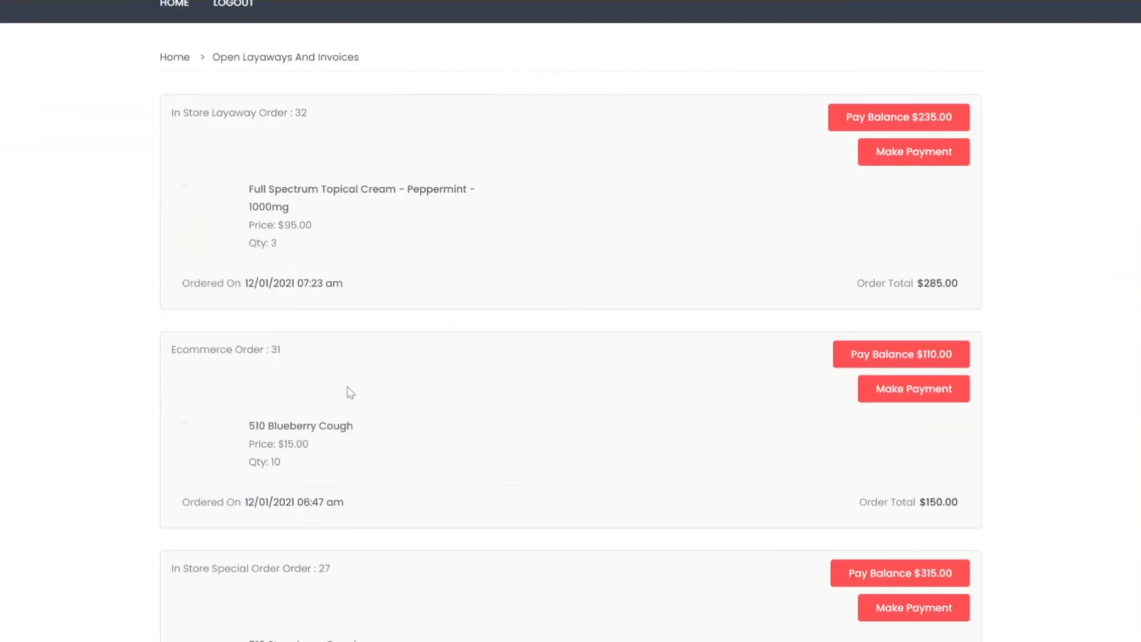
scroll(398, 426, "down", 1)
scroll(397, 425, "down", 5)
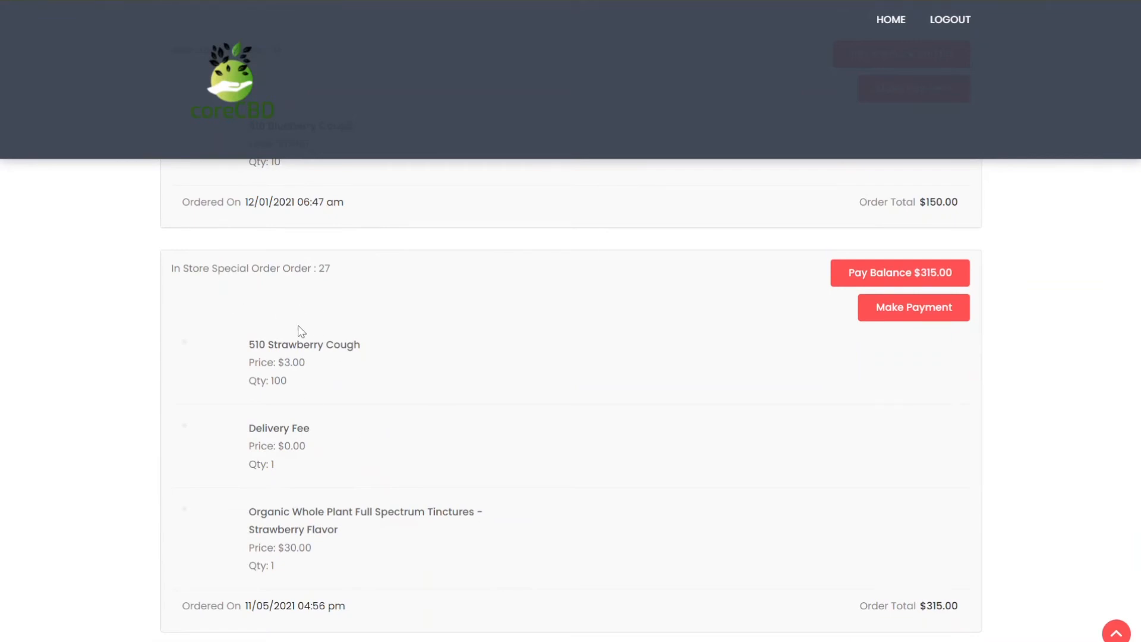
scroll(395, 368, "up", 5)
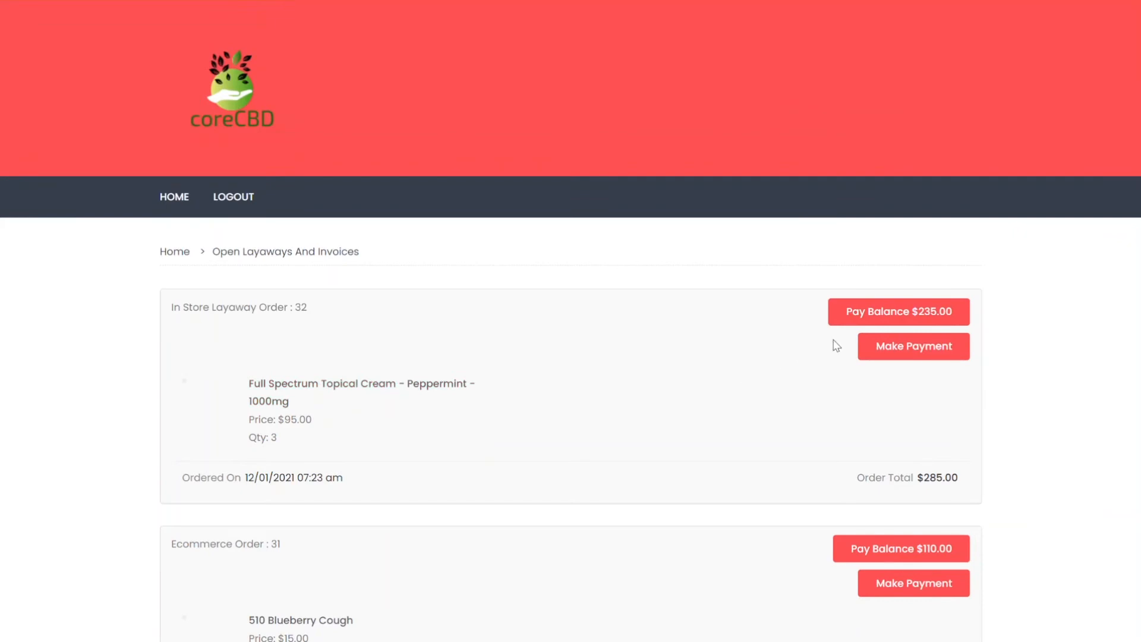
Pay $25.00 toward order 32 by card, entering the card number, CVC and 10/2024 expiry
left_click(914, 352)
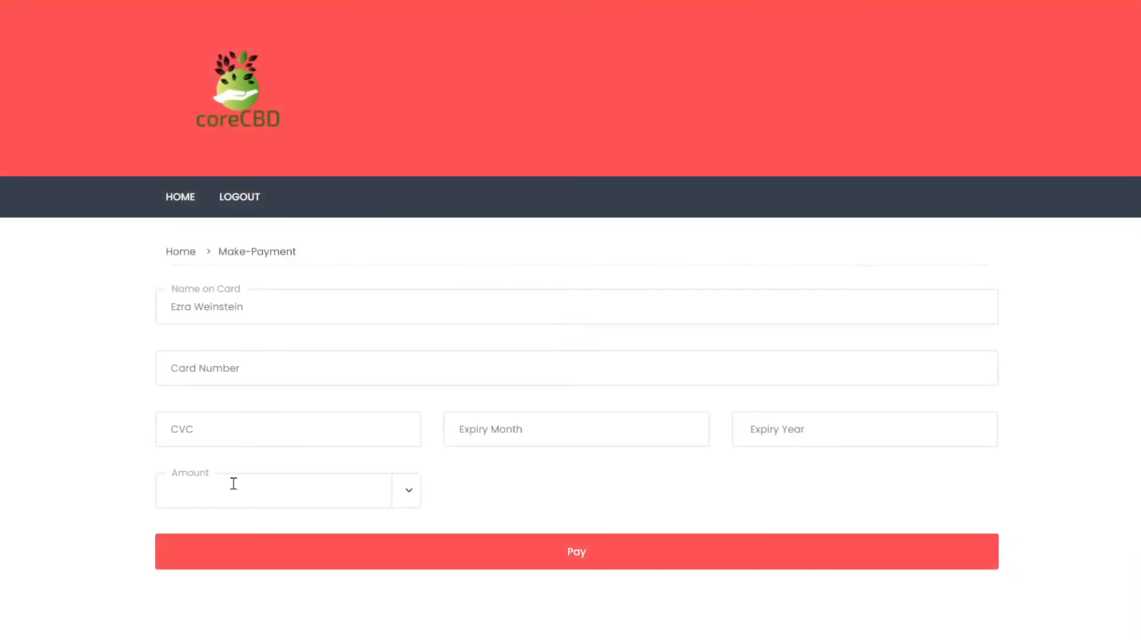
left_click(233, 483)
type("25.00")
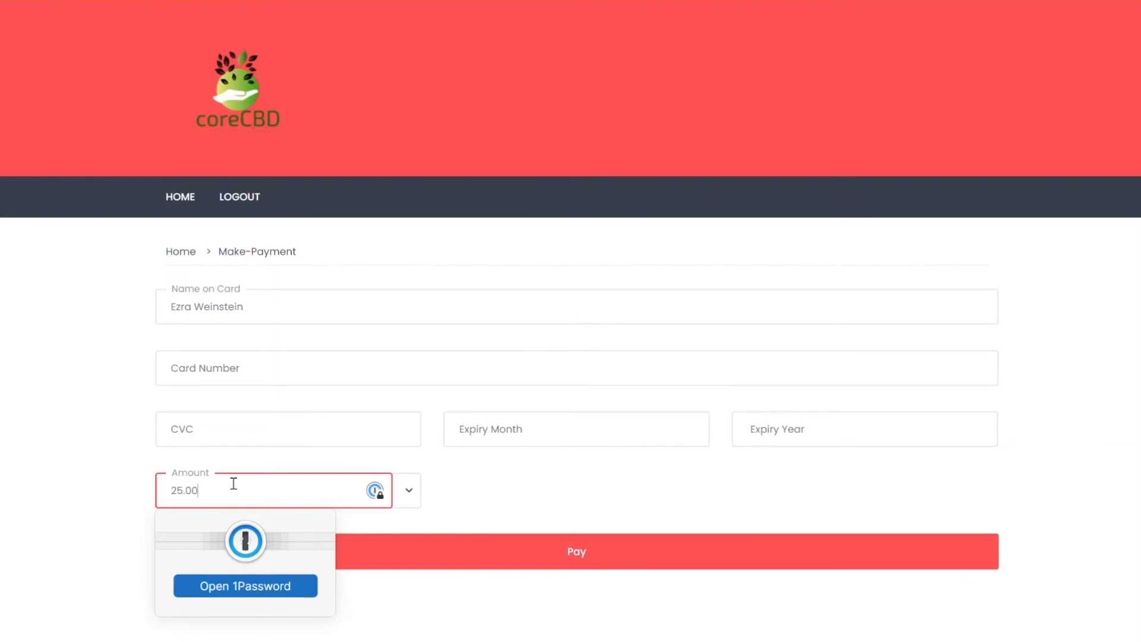
left_click(221, 377)
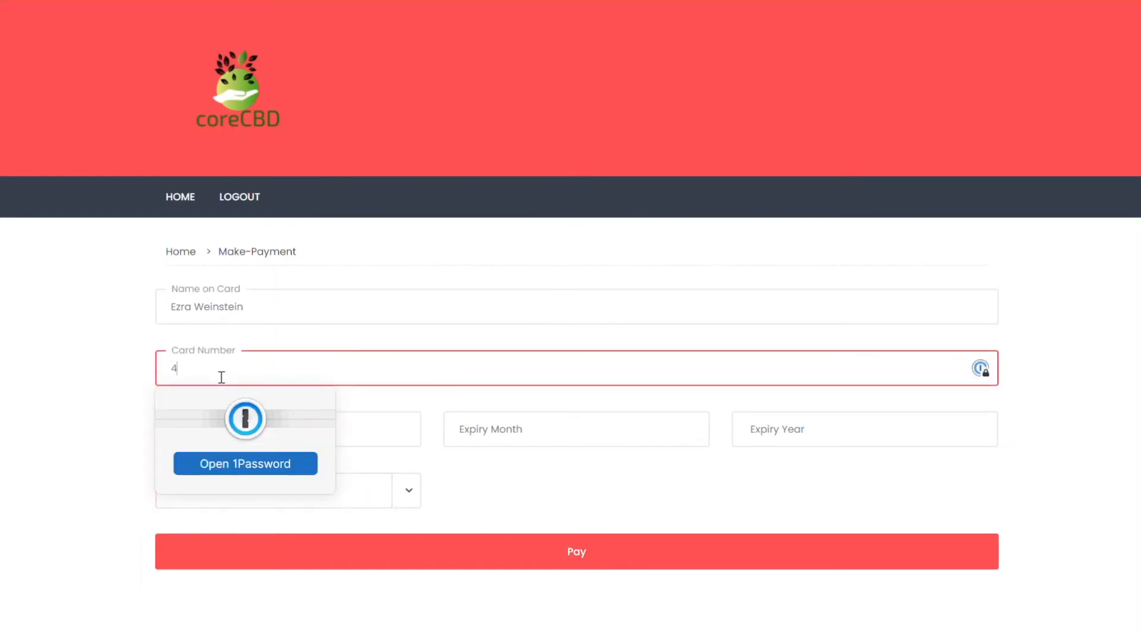
type("4111111111111111")
key("Tab")
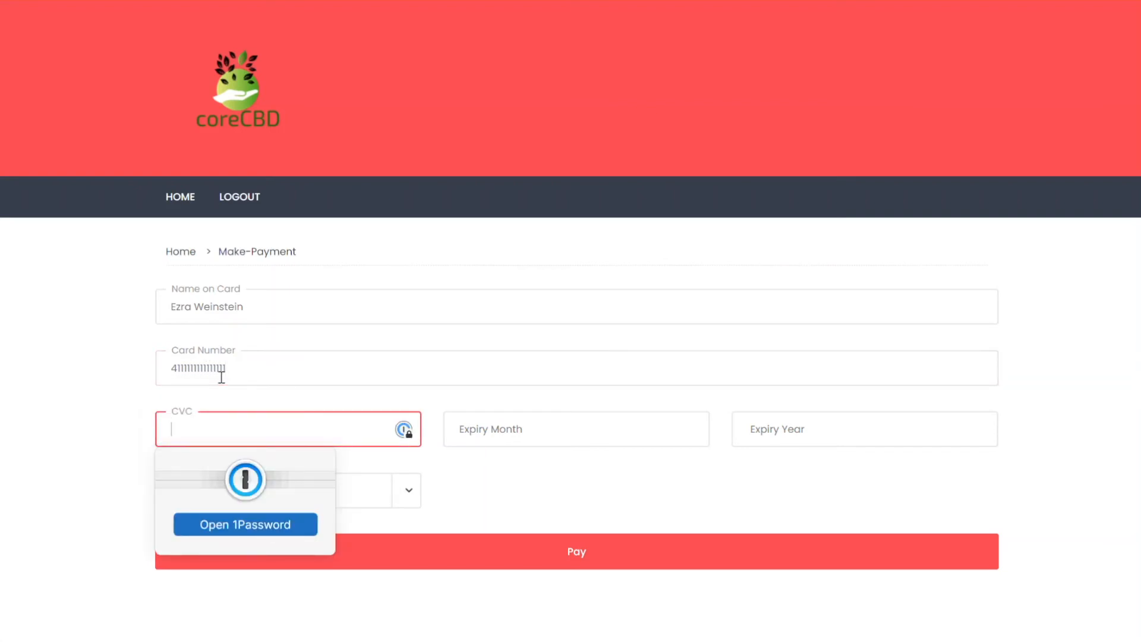
type("524")
key("Tab")
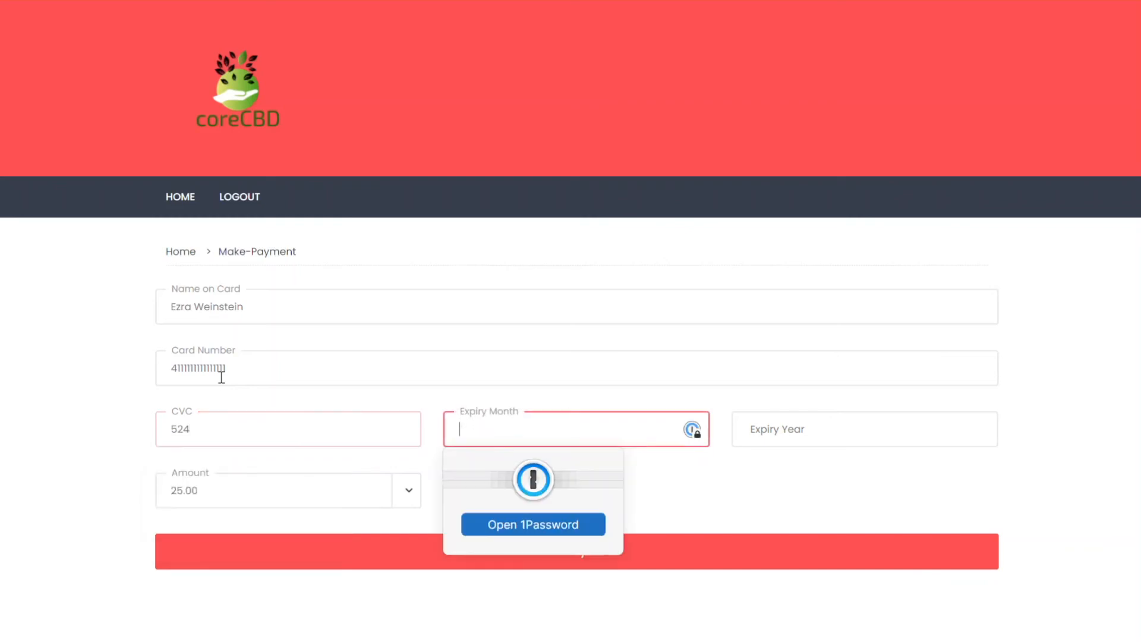
type("10")
key("Tab")
type("2")
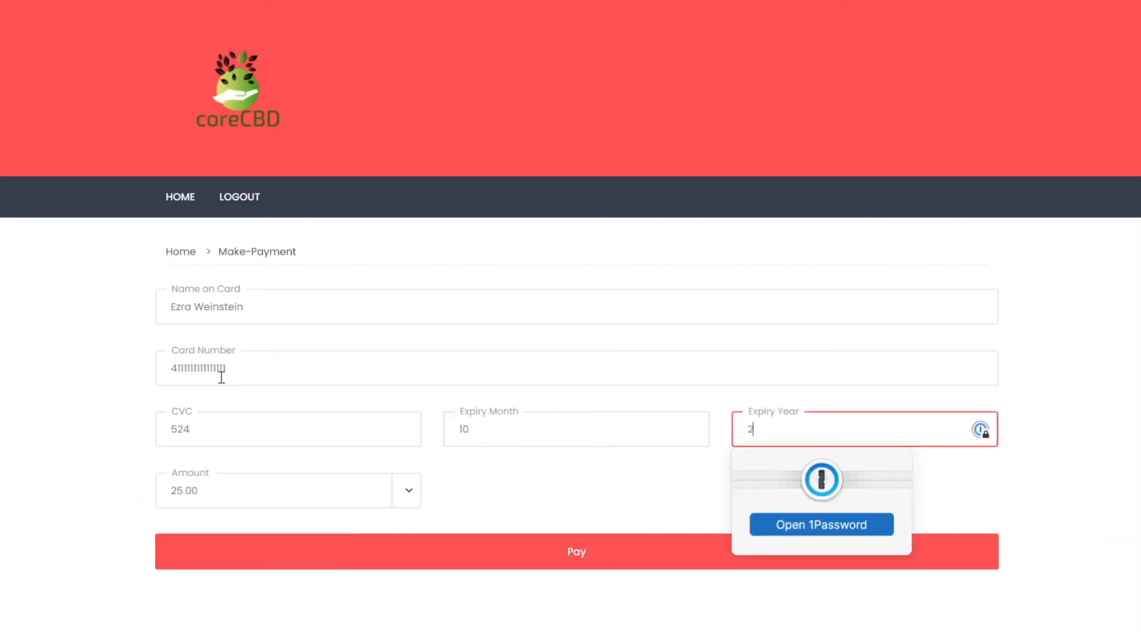
type("024")
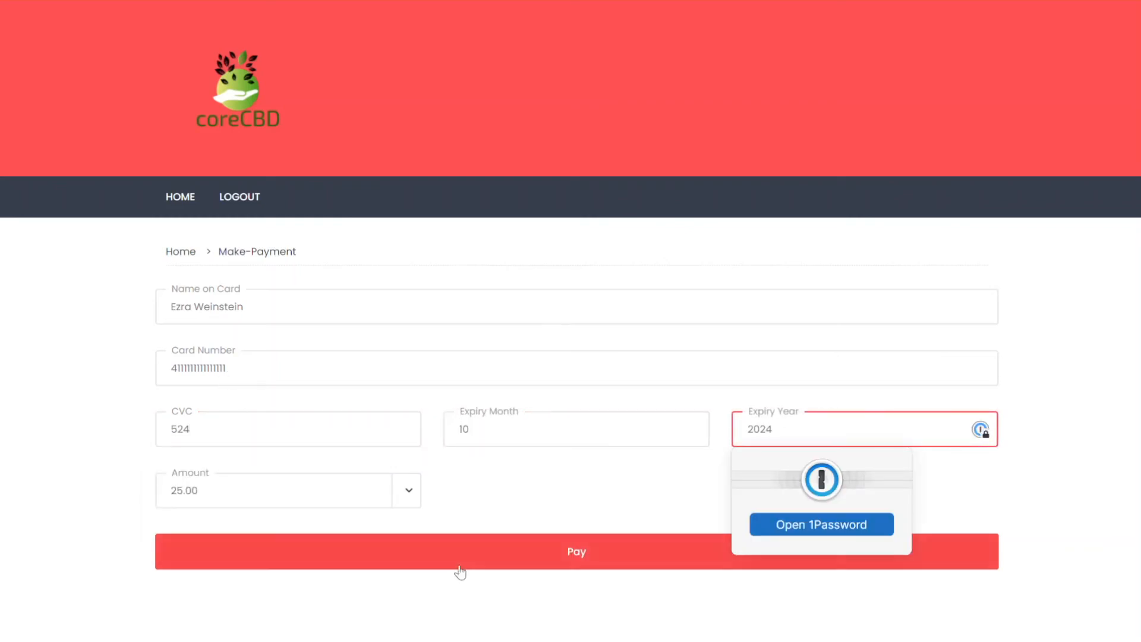
left_click(564, 565)
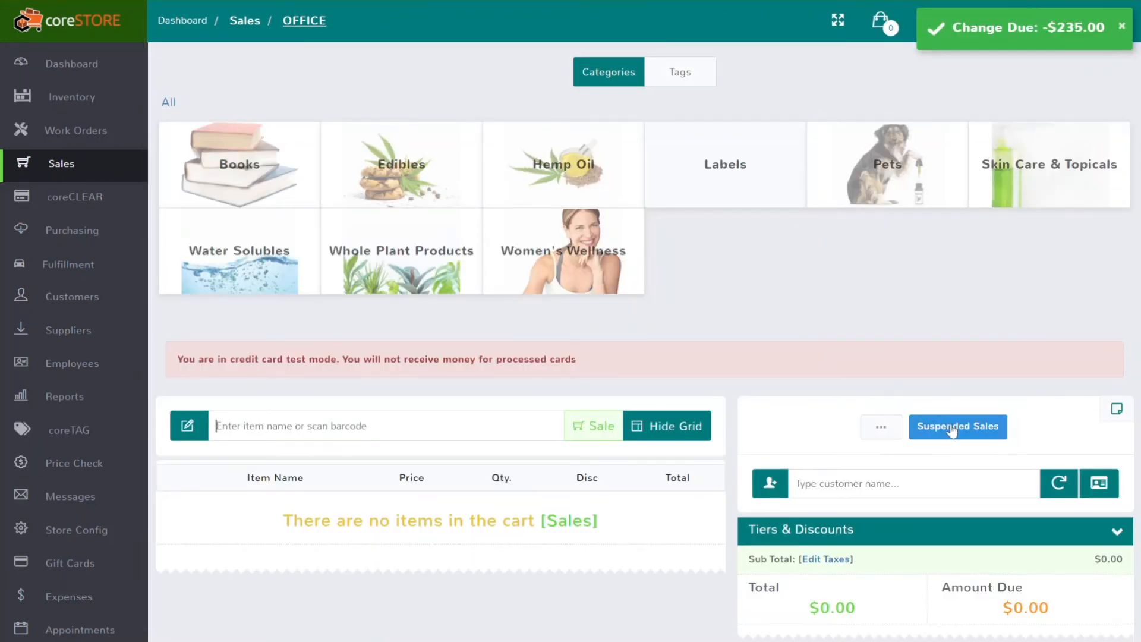
Unsuspend POS 32 and check its payments: $50.00 cash, $25.00 card, $210.00 due
left_click(953, 428)
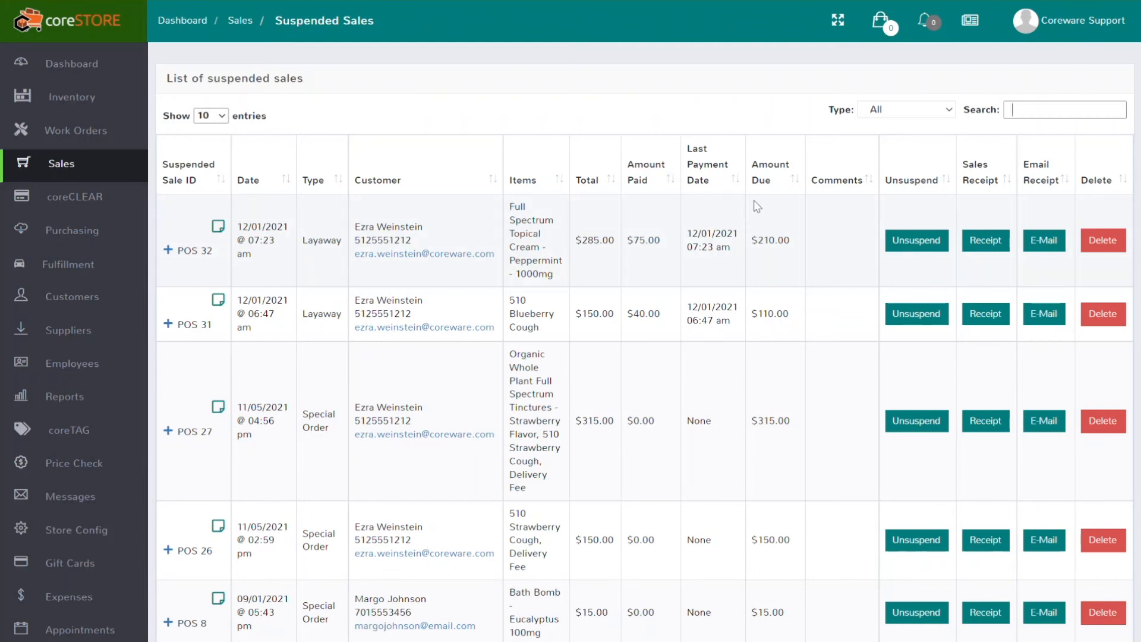
left_click(906, 239)
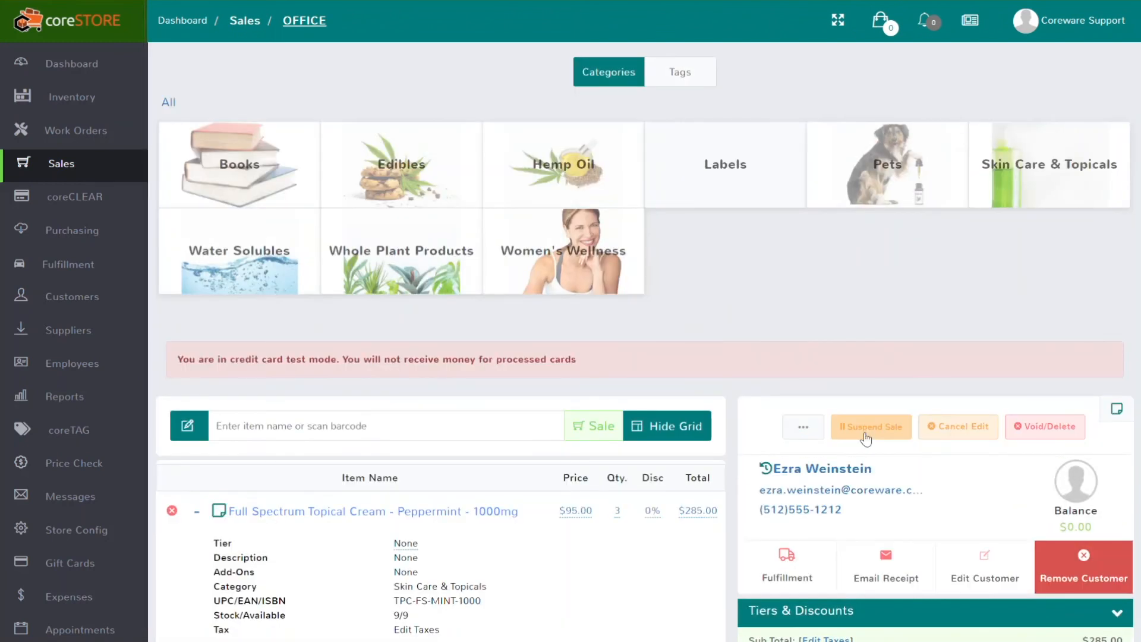
scroll(866, 438, "down", 5)
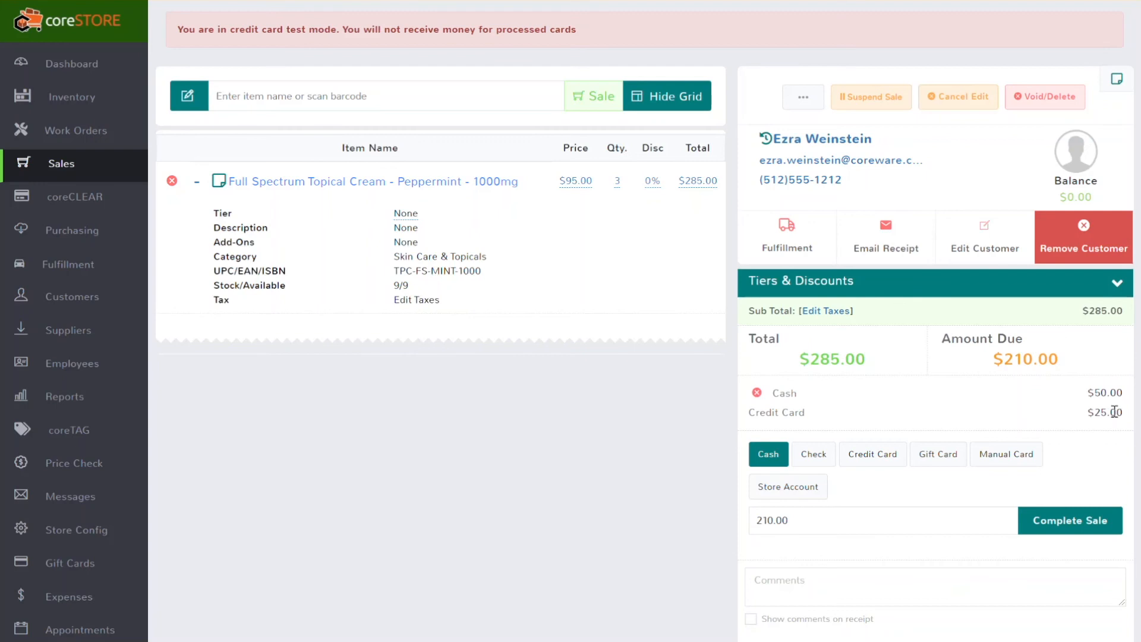
scroll(522, 501, "up", 5)
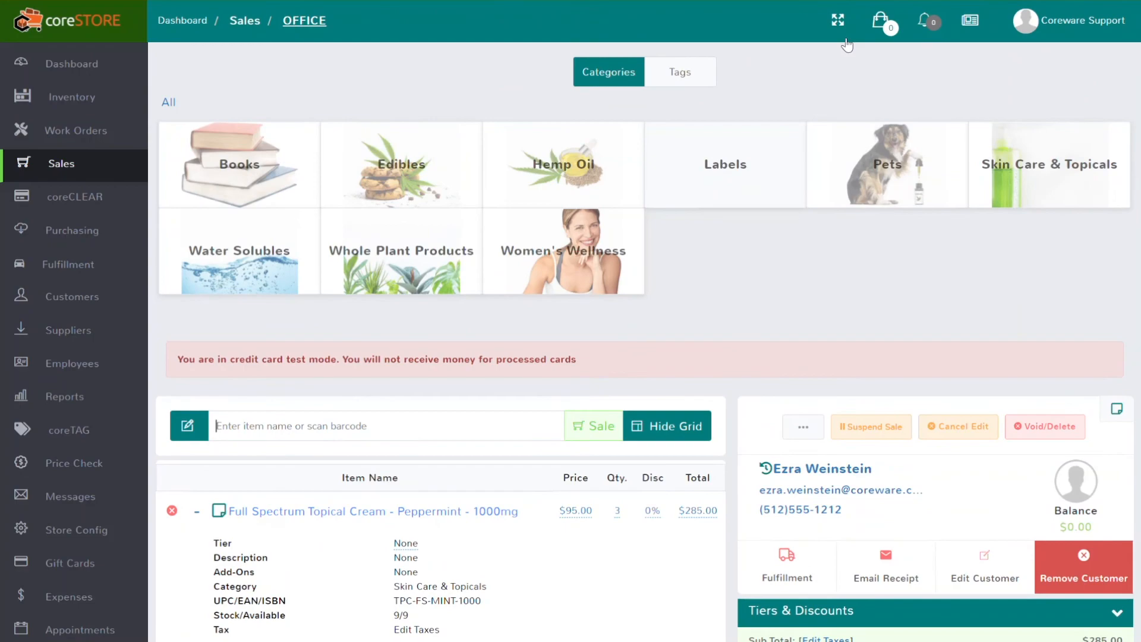
Return to the coreCBD layaways page and look over the orders
left_click(975, 1)
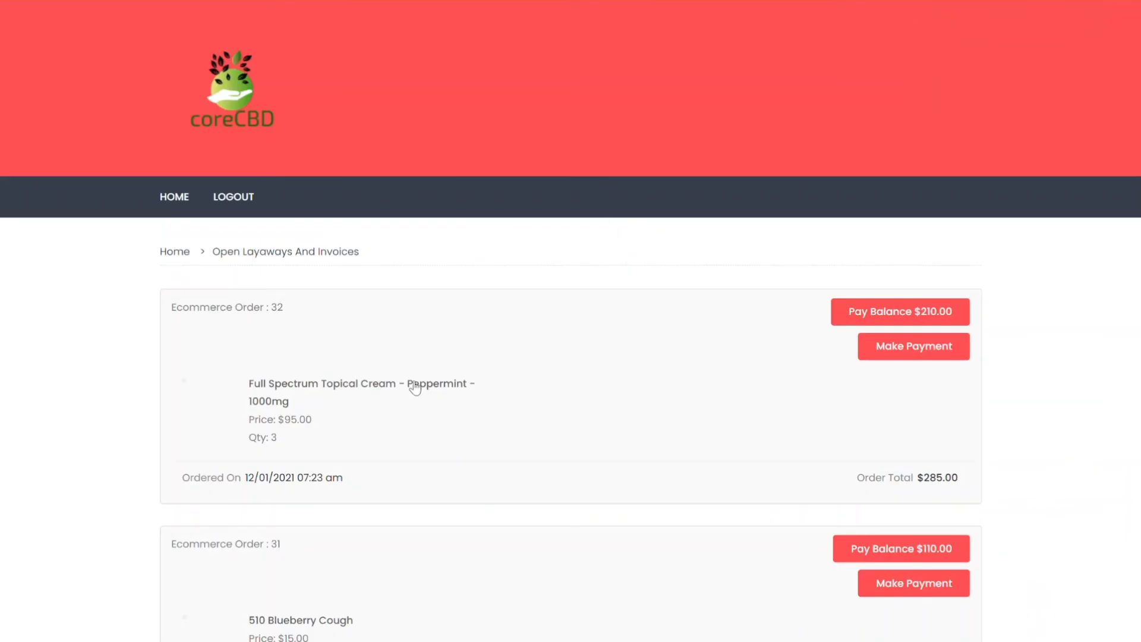
scroll(422, 377, "down", 1)
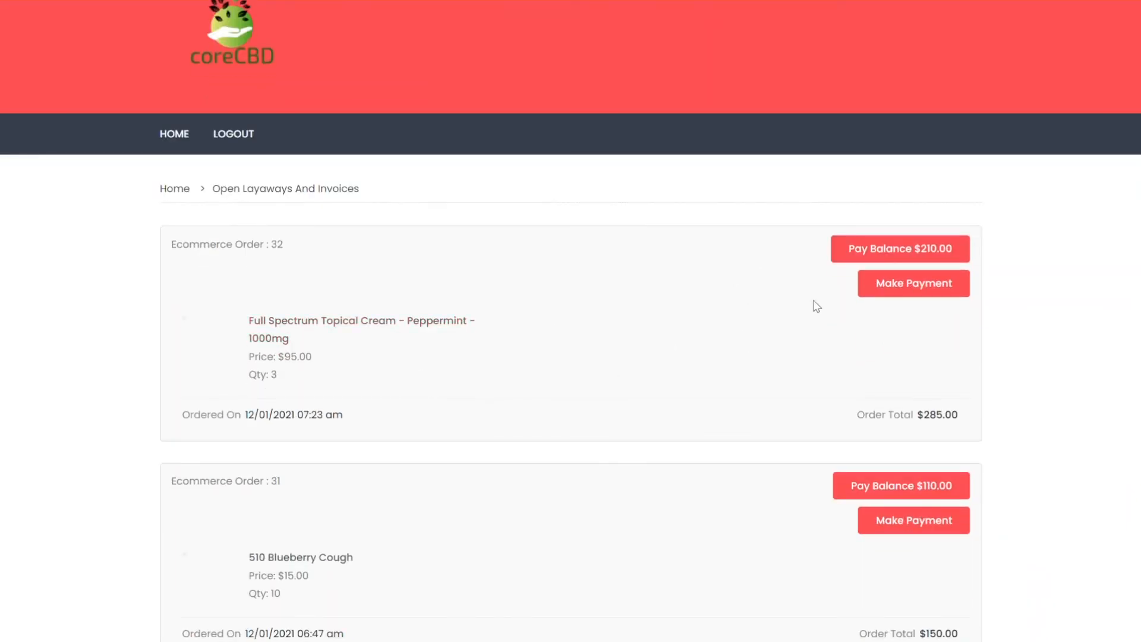
scroll(587, 355, "up", 1)
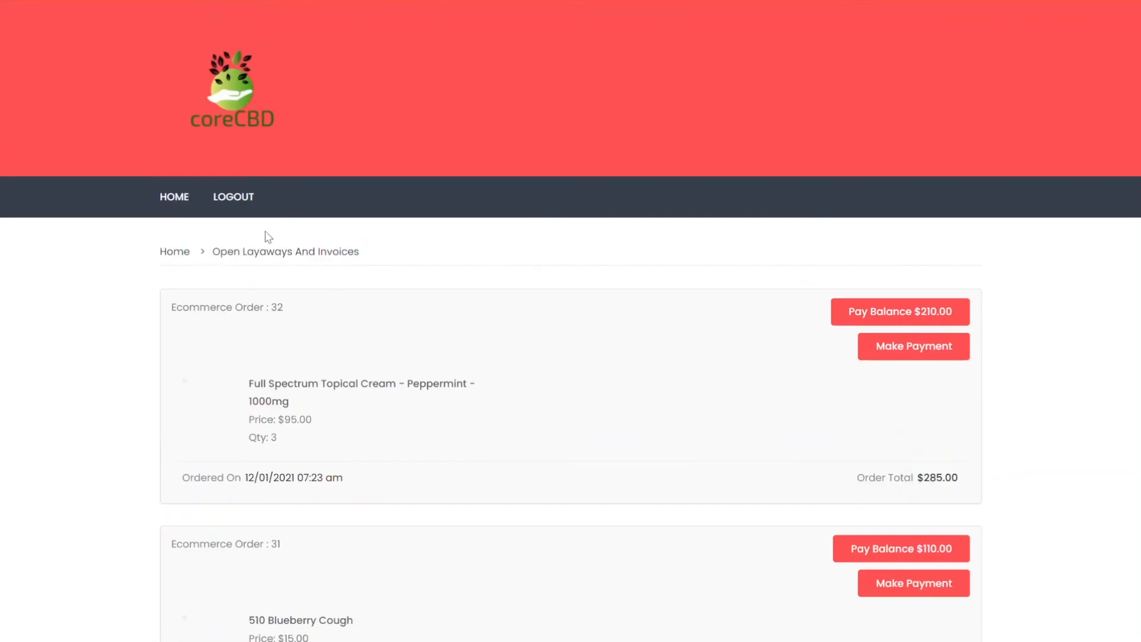
Reload Open Layaways And Invoices to see order 32 at $210.00, then return to account home
left_click(174, 256)
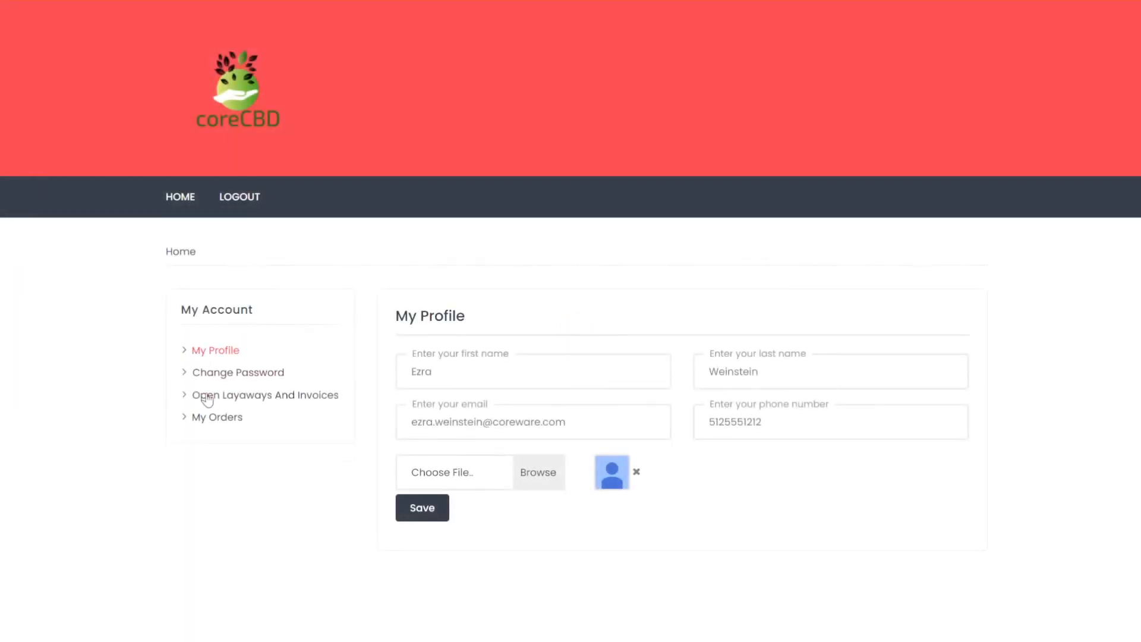
left_click(249, 401)
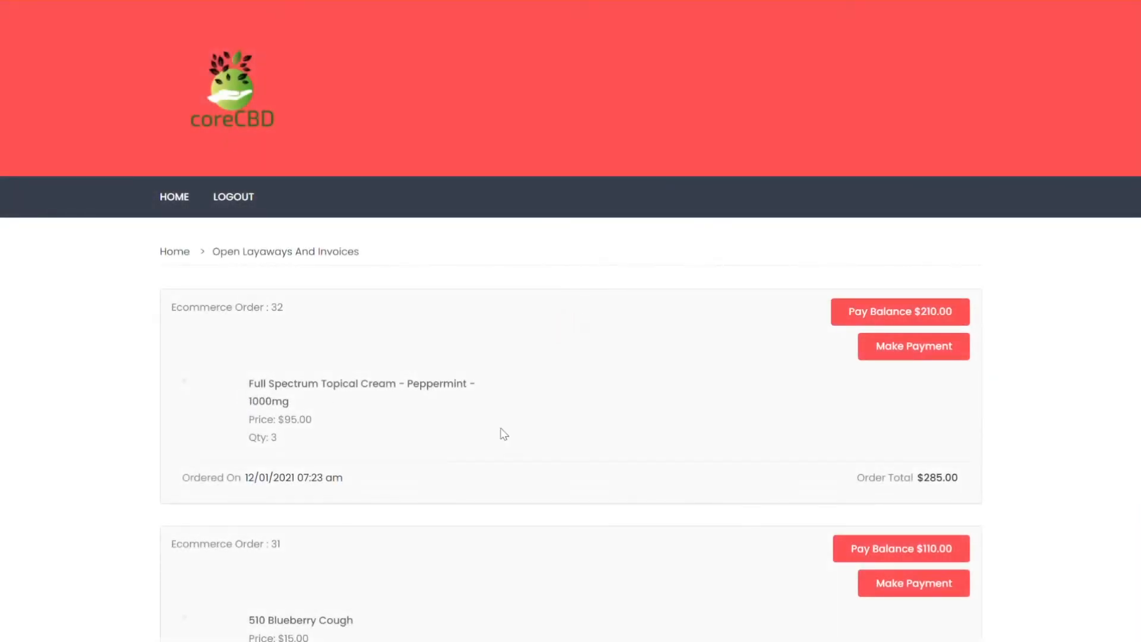
scroll(567, 482, "down", 9)
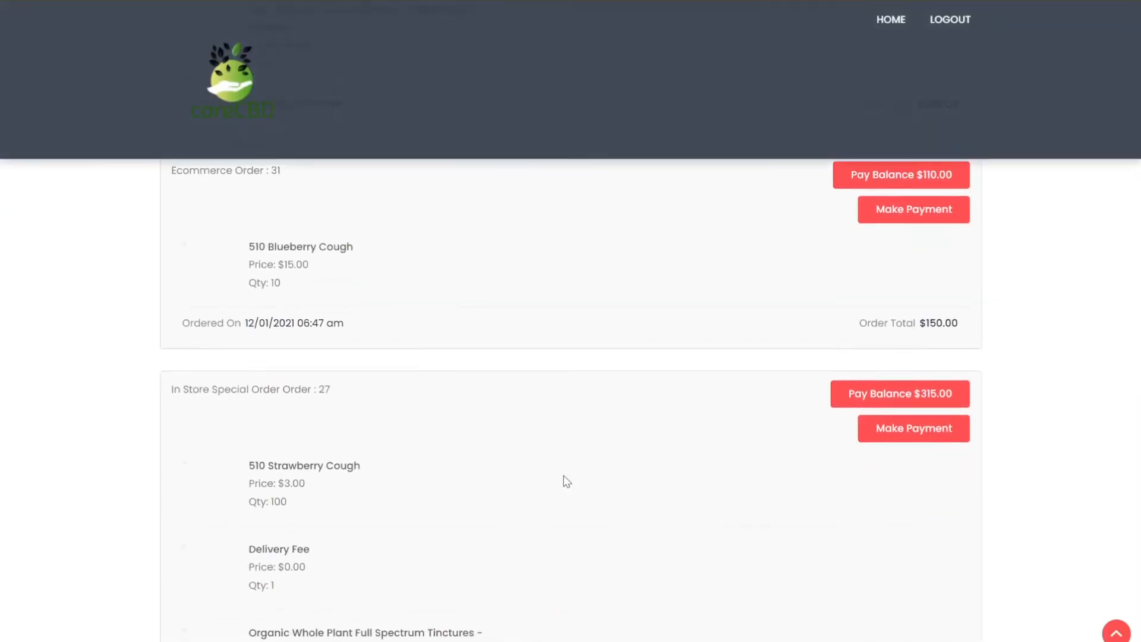
scroll(567, 481, "down", 5)
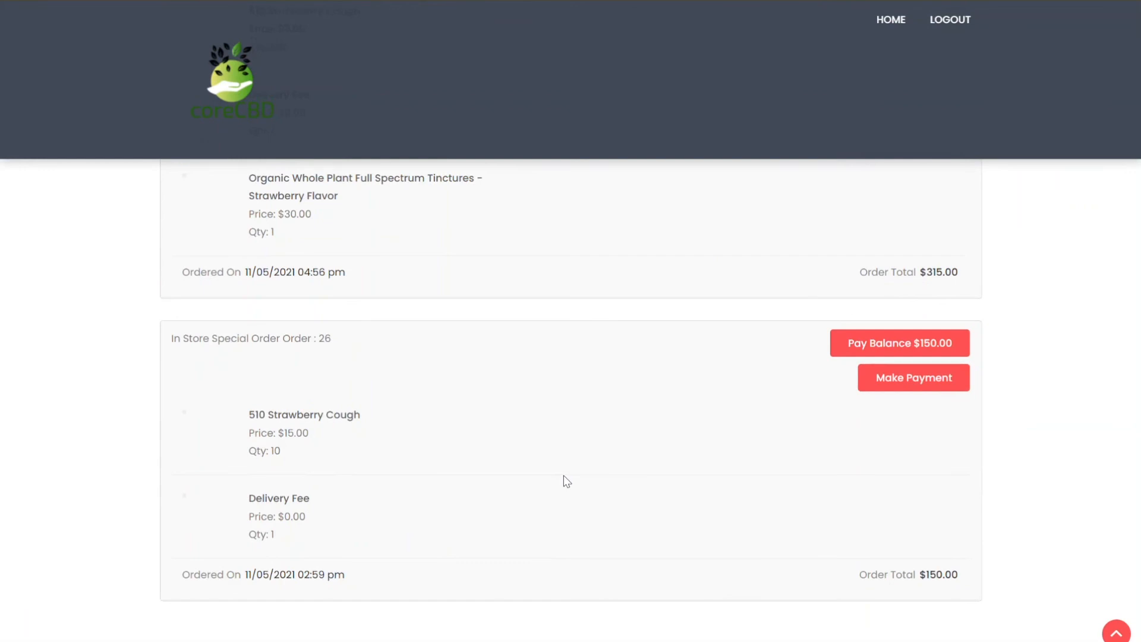
scroll(567, 481, "up", 13)
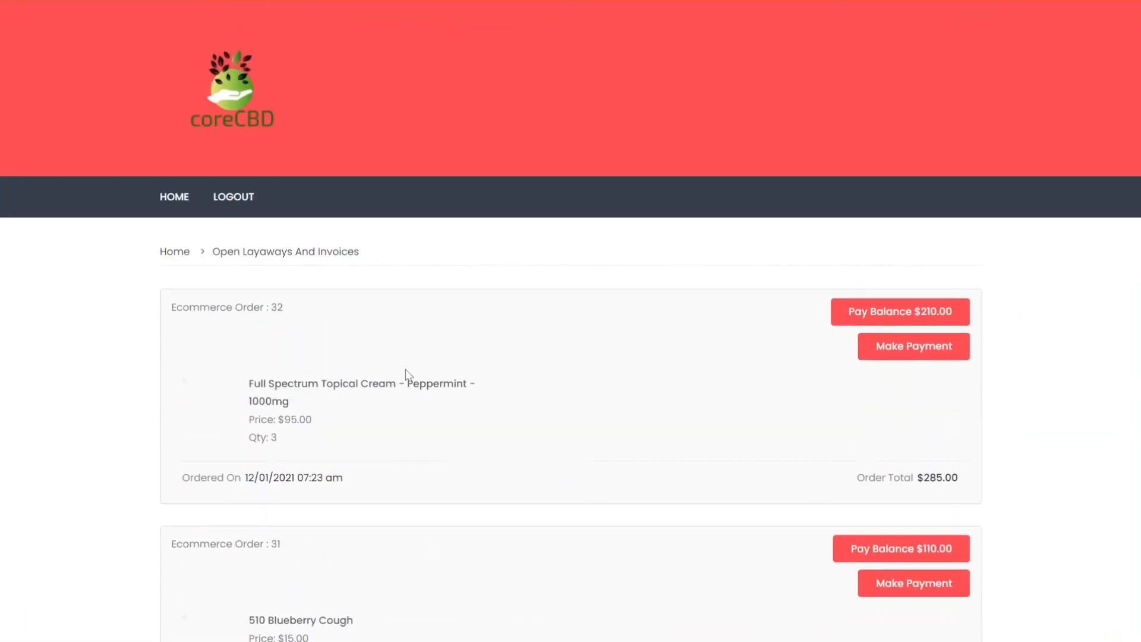
left_click(169, 254)
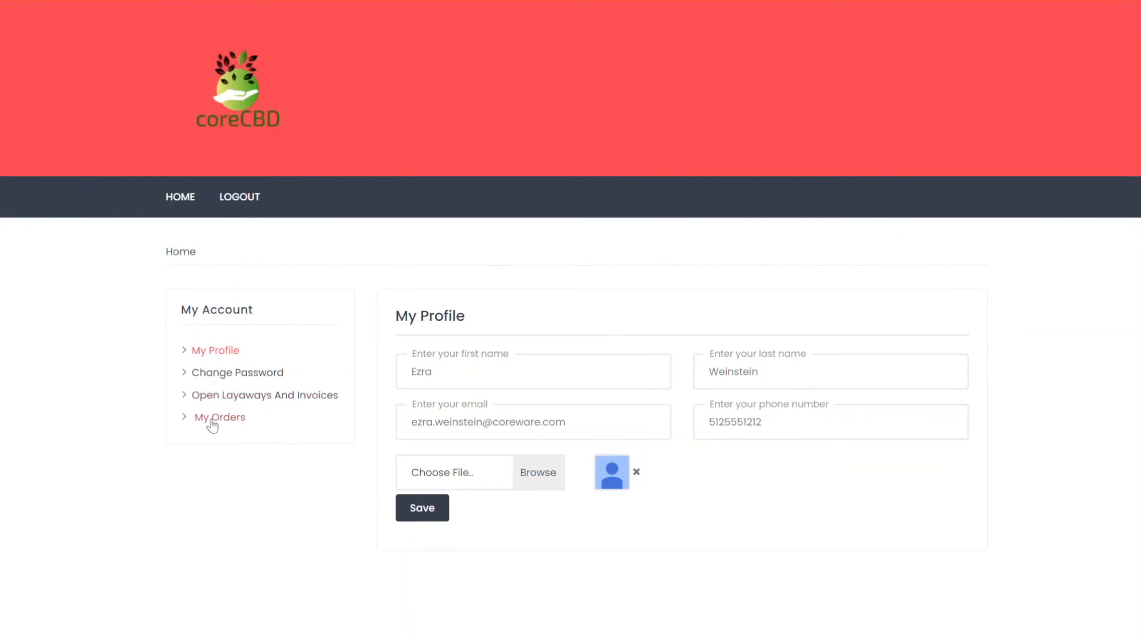
Open My Orders and scroll through orders 32, 31, 27 and 26 with their totals
left_click(213, 419)
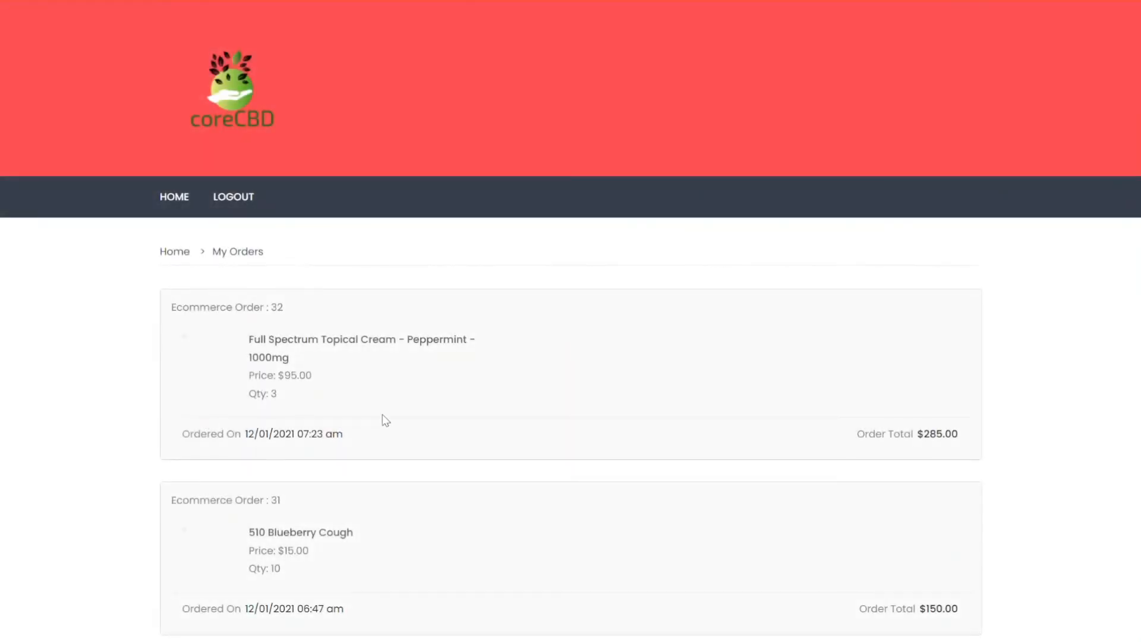
scroll(470, 456, "down", 10)
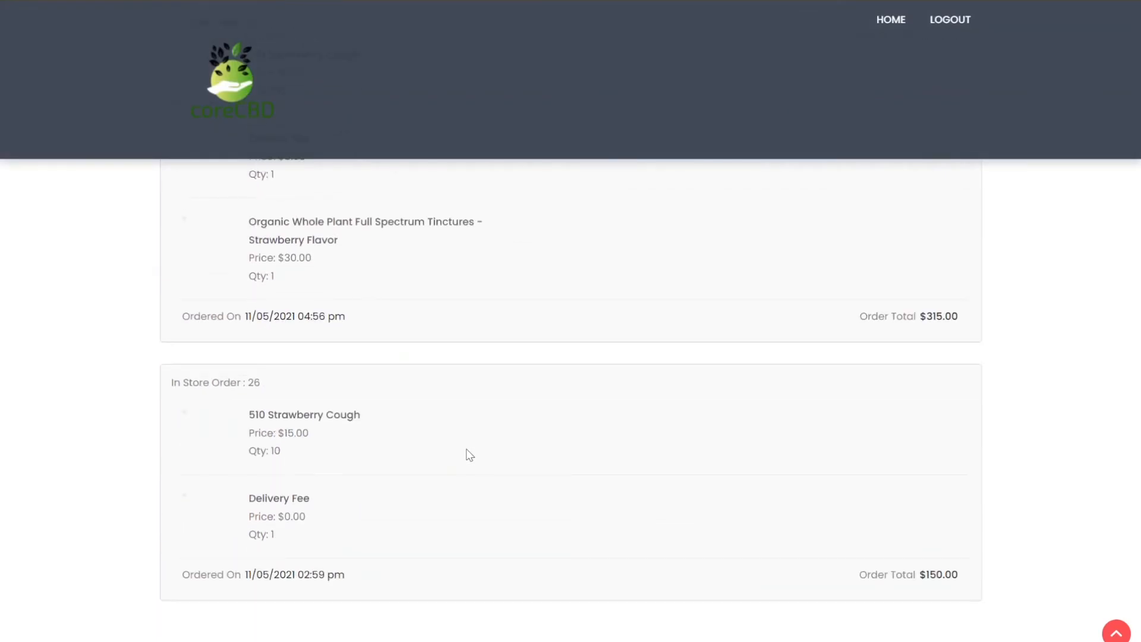
scroll(465, 463, "up", 10)
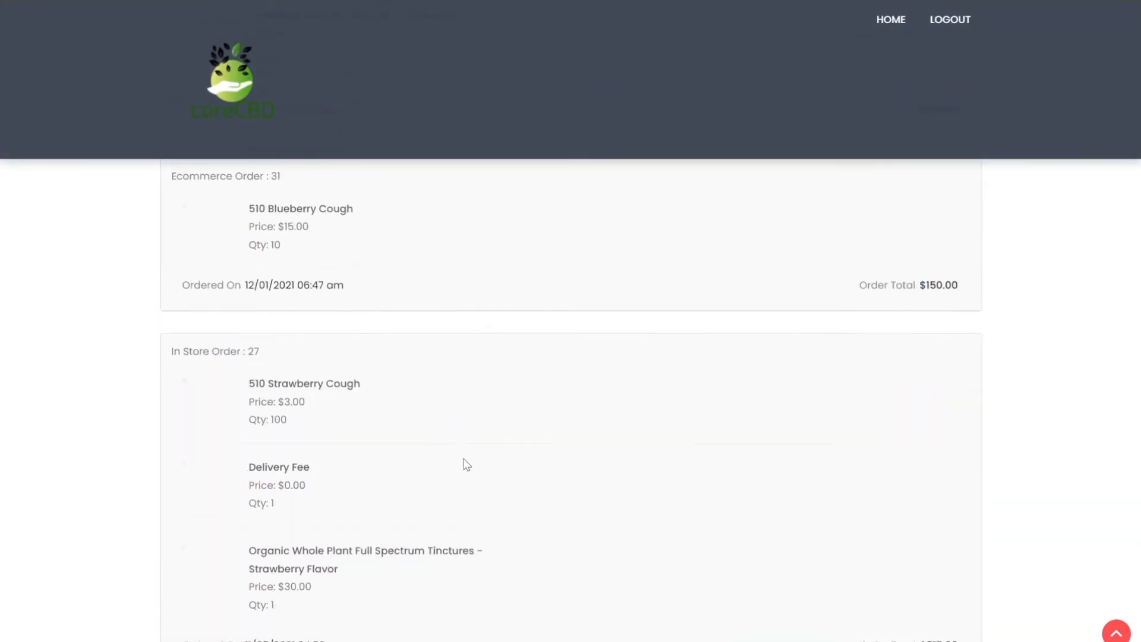